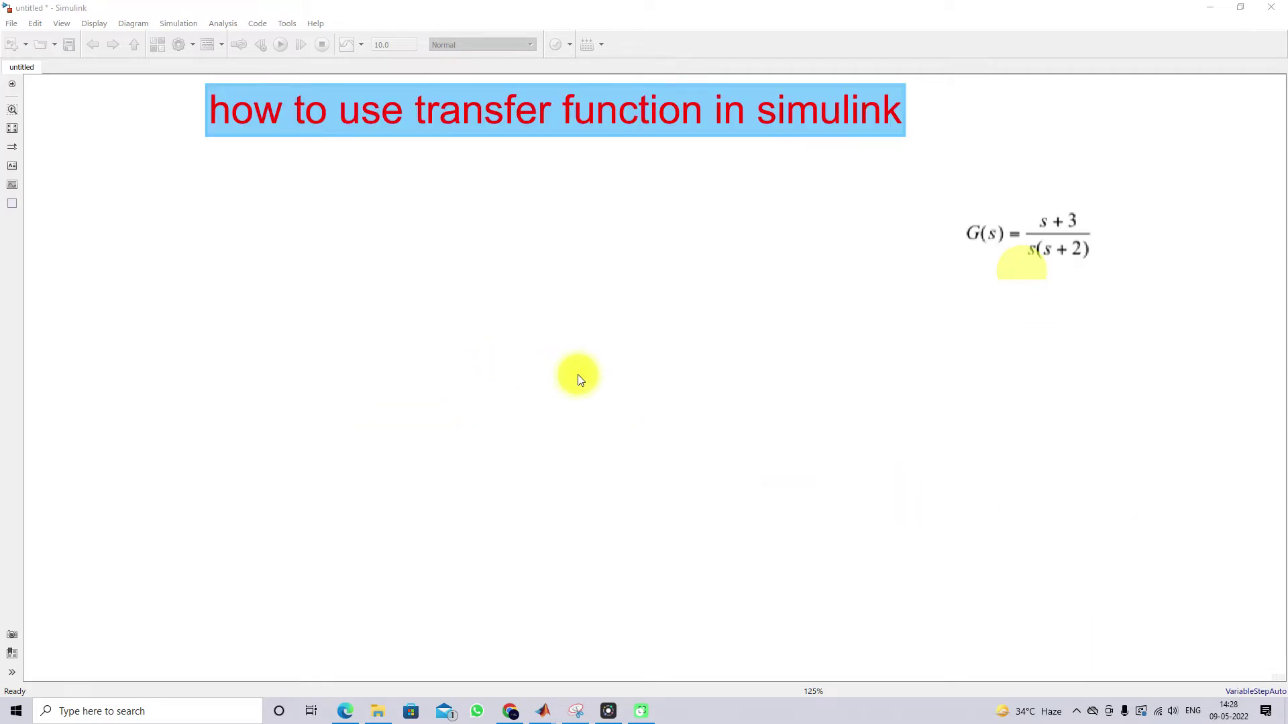
# Add a Transfer Fcn block from the Simulink/Continuous library to the empty canvas area below the title.
pyautogui.scroll(3, 578, 377)
pyautogui.scroll(-3, 581, 380)
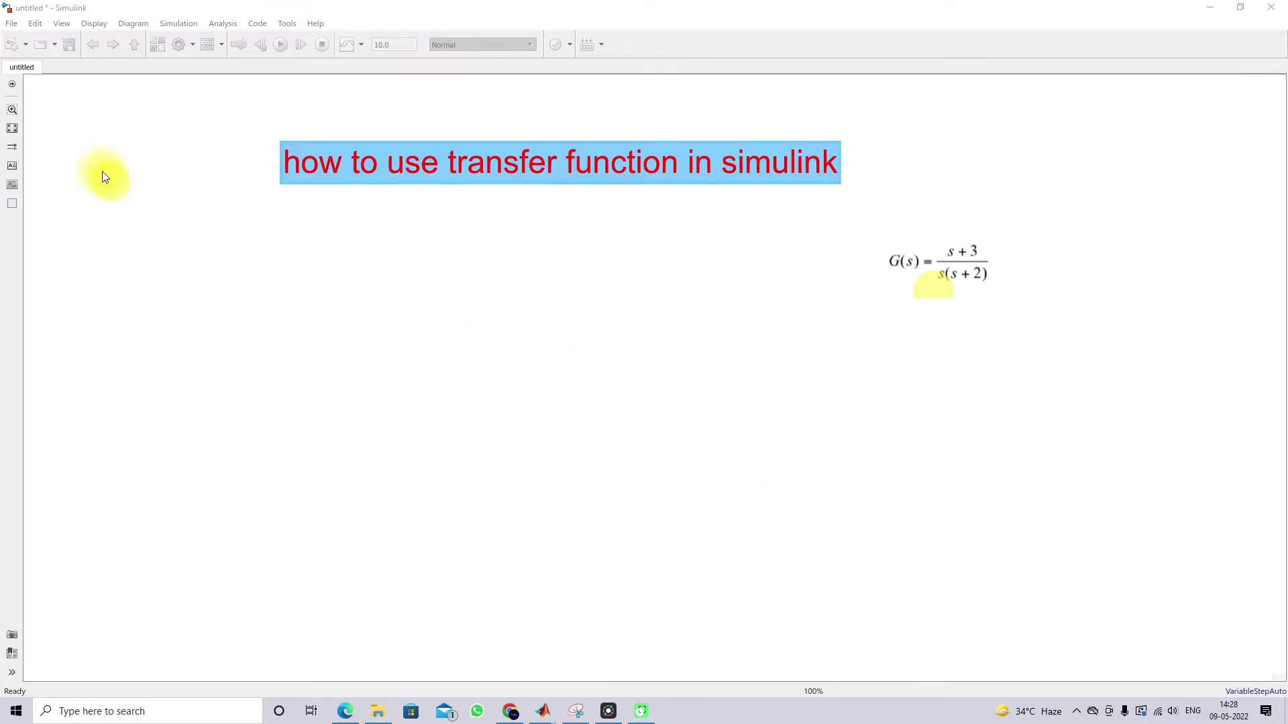
pyautogui.click(12, 127)
pyautogui.scroll(-3, 535, 388)
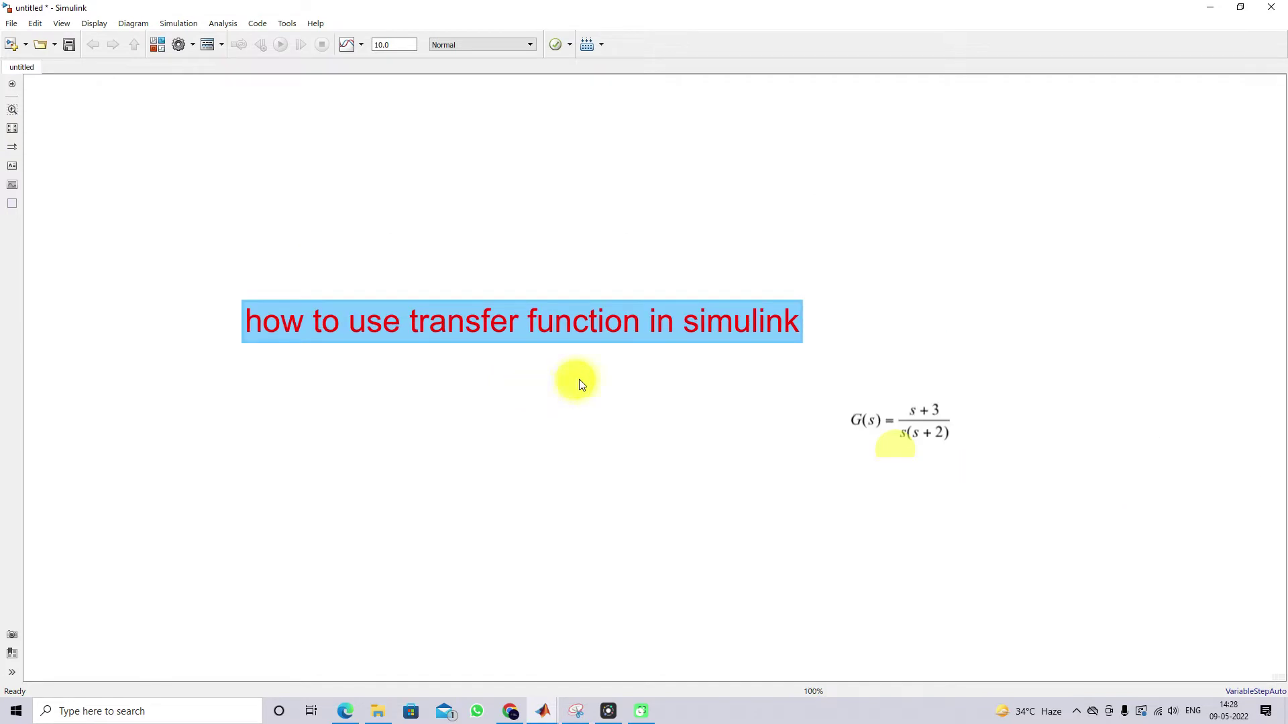
pyautogui.doubleClick(493, 444)
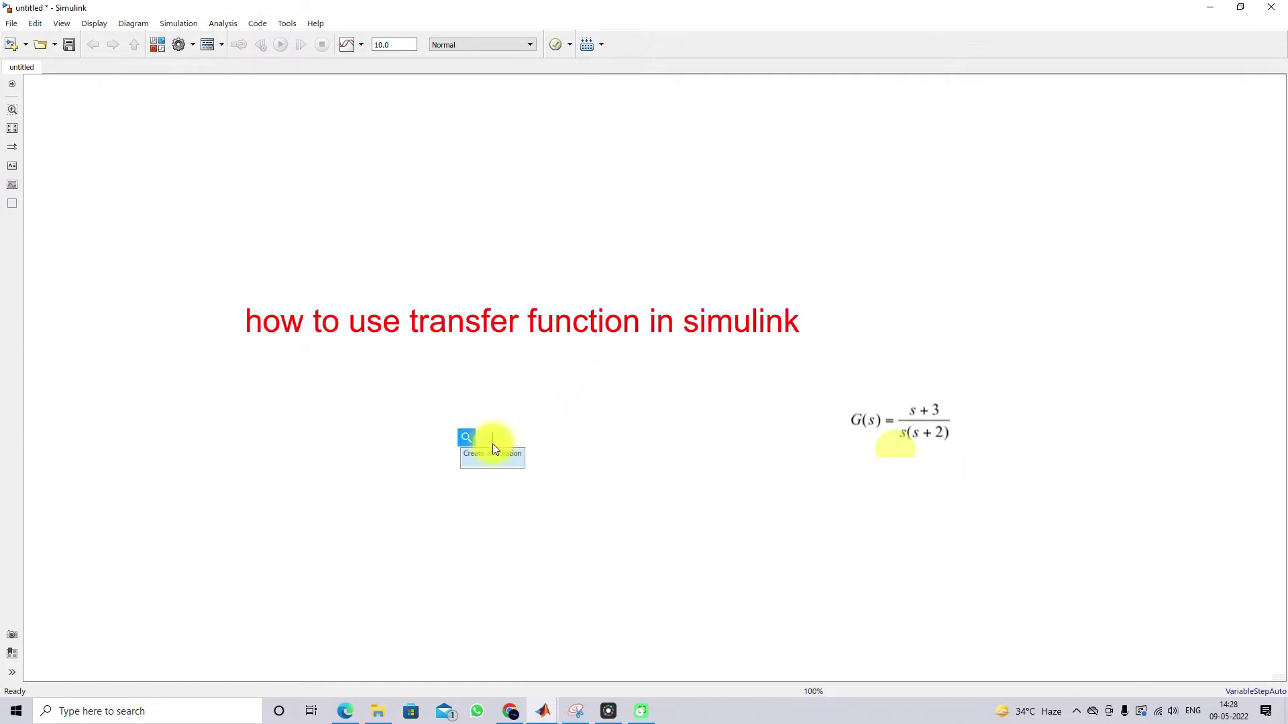
pyautogui.write('transf')
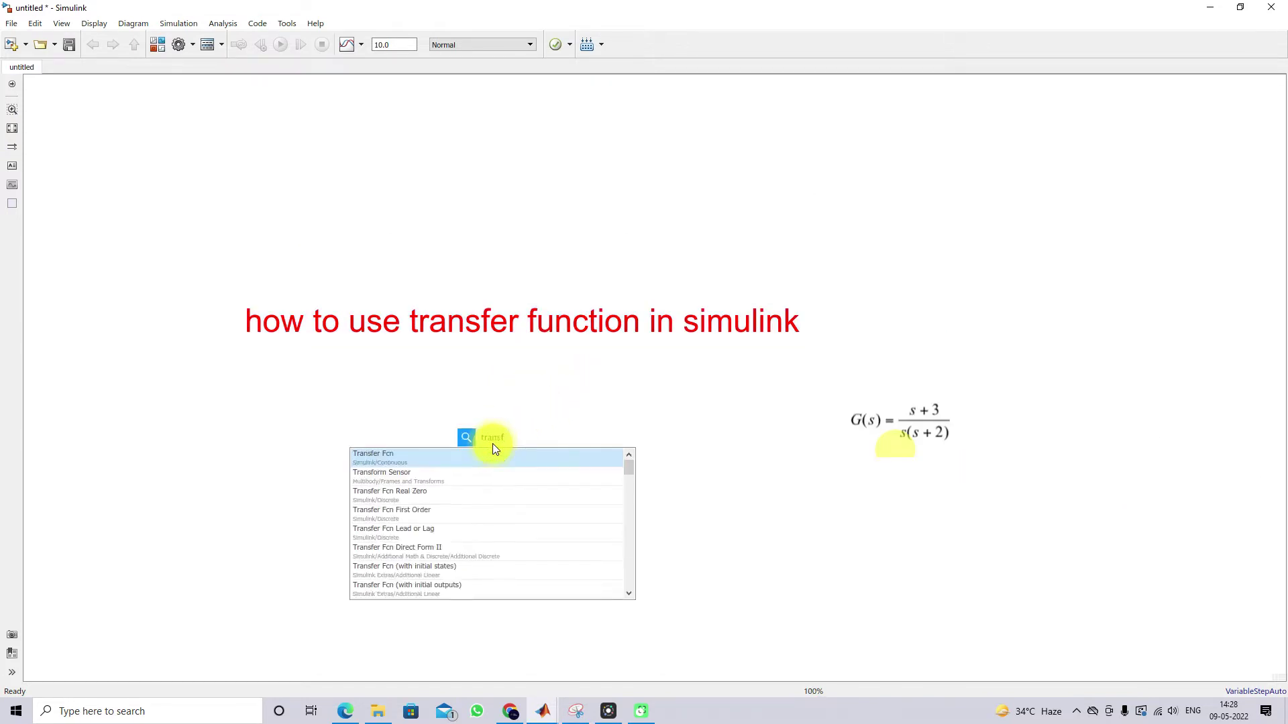
pyautogui.write('er')
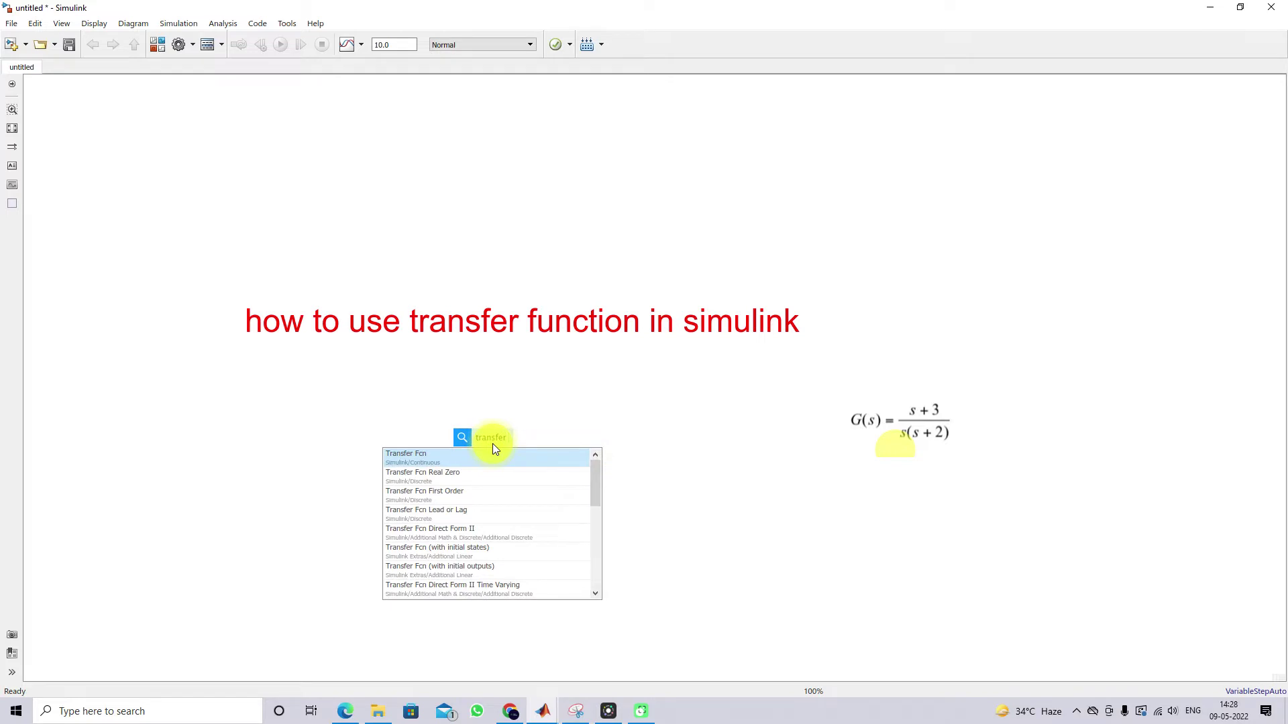
pyautogui.click(453, 457)
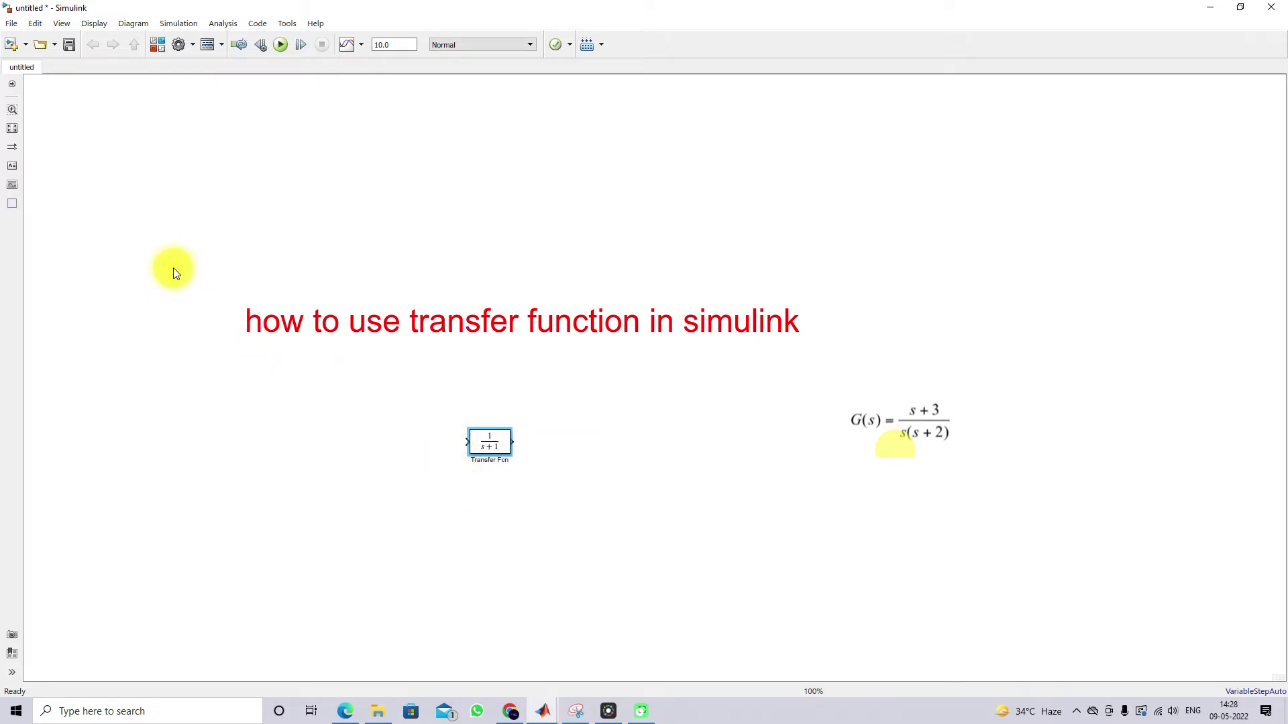
# Open the Transfer Fcn block's parameters and examine the numerator and denominator coefficients against the given G(s) equation.
pyautogui.click(14, 111)
pyautogui.moveTo(164, 203); pyautogui.dragTo(1073, 583)
pyautogui.moveTo(508, 457); pyautogui.dragTo(543, 439)
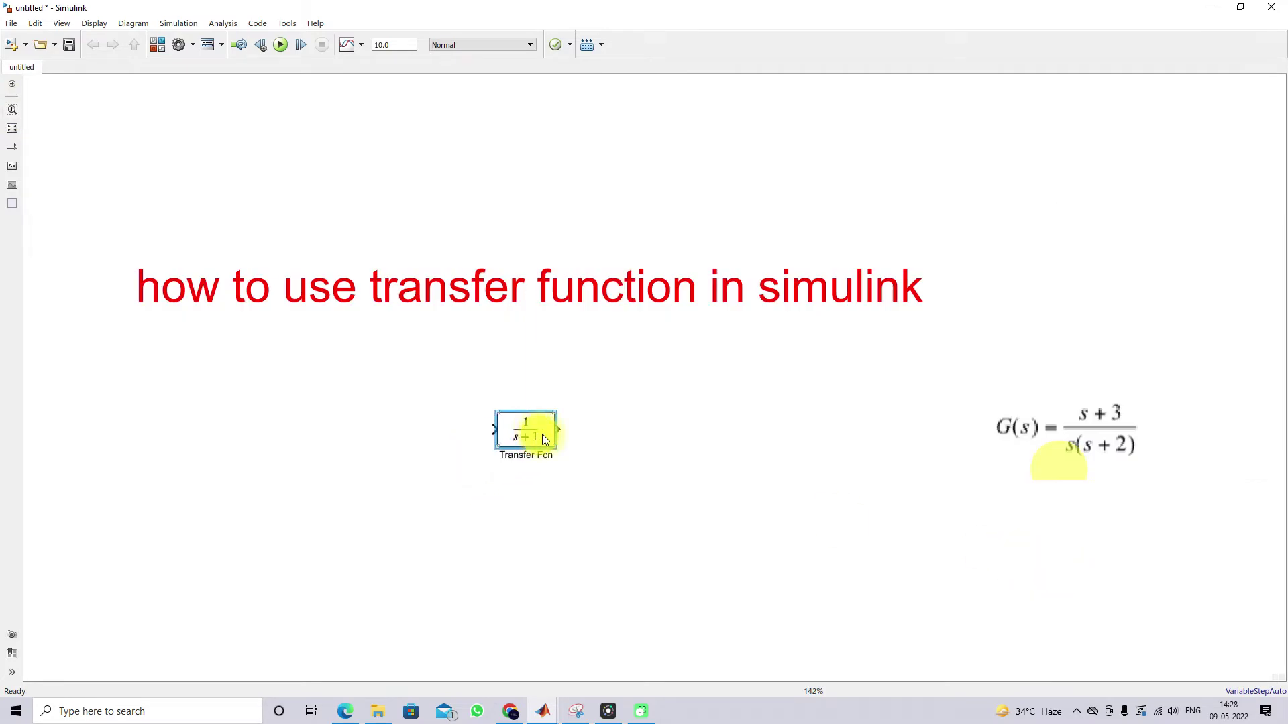
pyautogui.click(1017, 432)
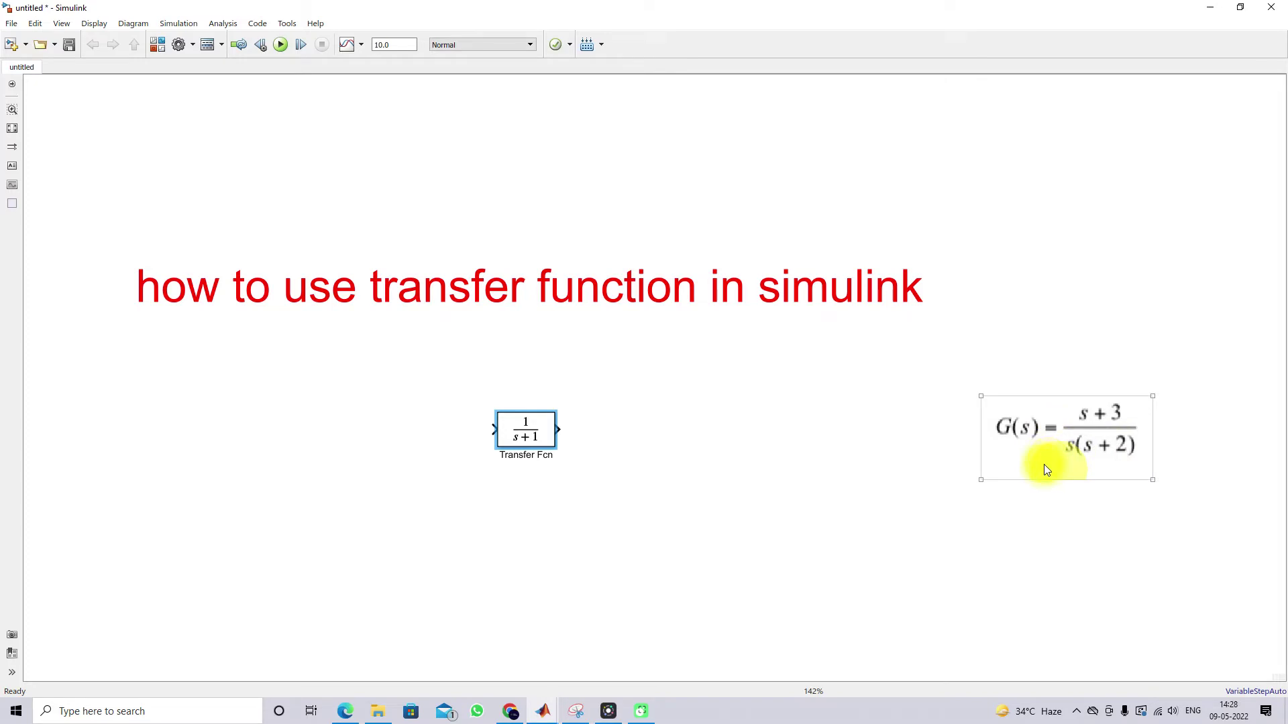
pyautogui.click(536, 433)
pyautogui.click(1142, 459)
pyautogui.doubleClick(543, 435)
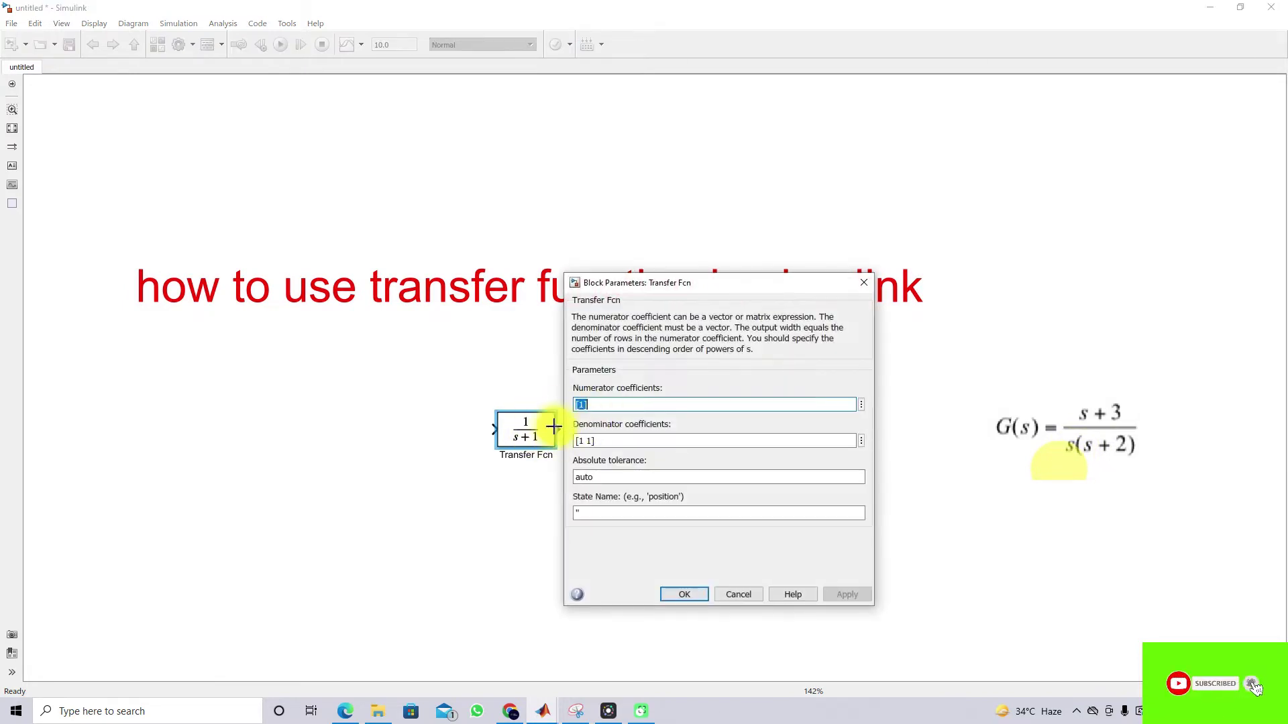
pyautogui.moveTo(655, 290); pyautogui.dragTo(667, 224)
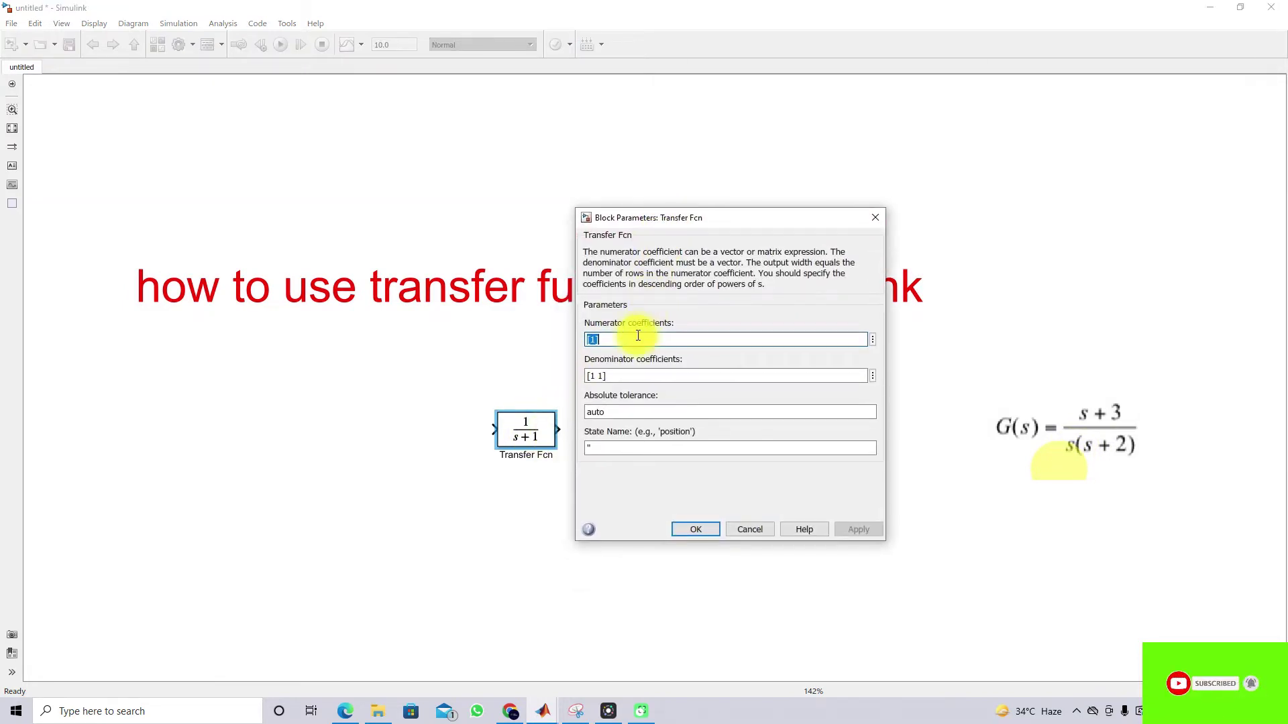
pyautogui.click(633, 378)
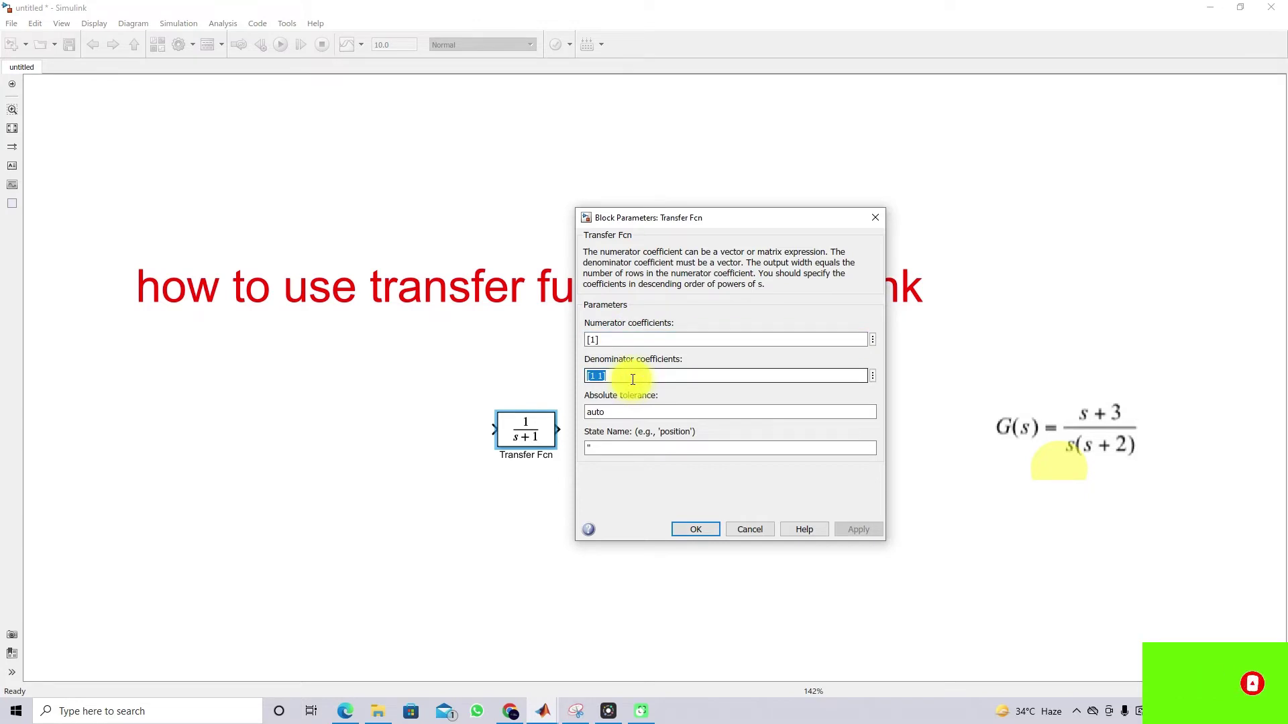
pyautogui.click(625, 340)
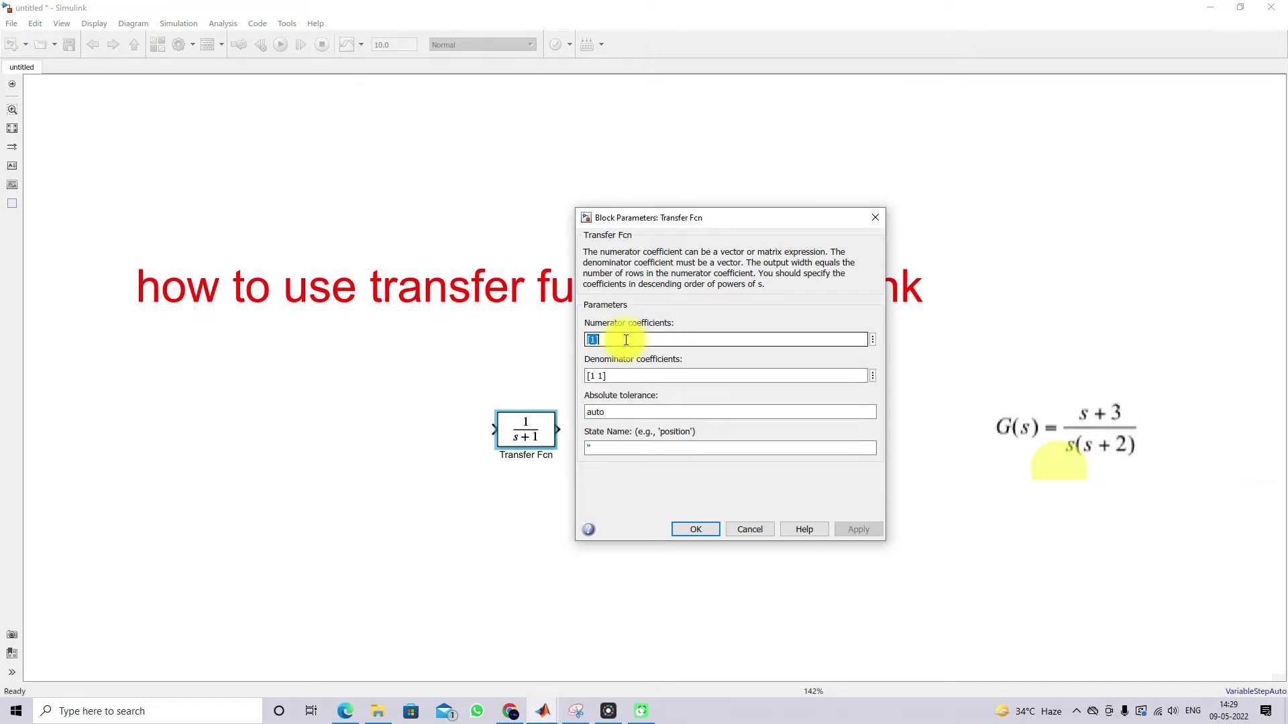
pyautogui.press('Tab')
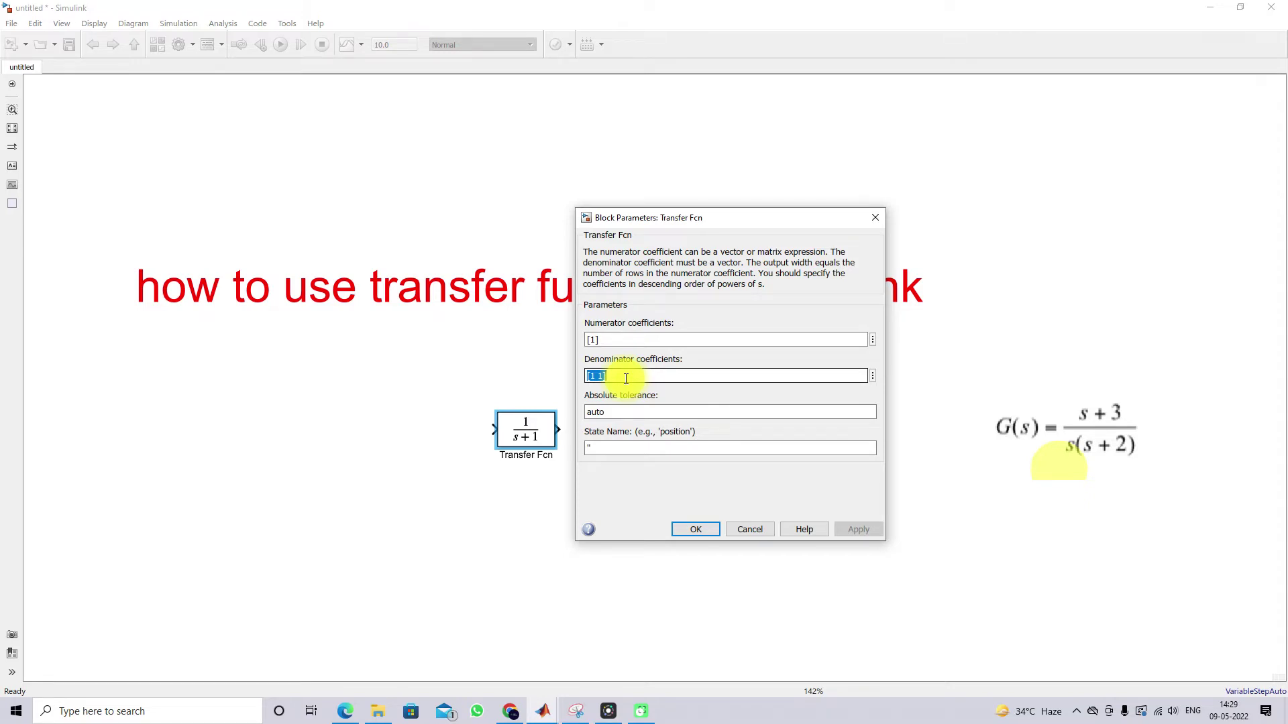
pyautogui.doubleClick(618, 339)
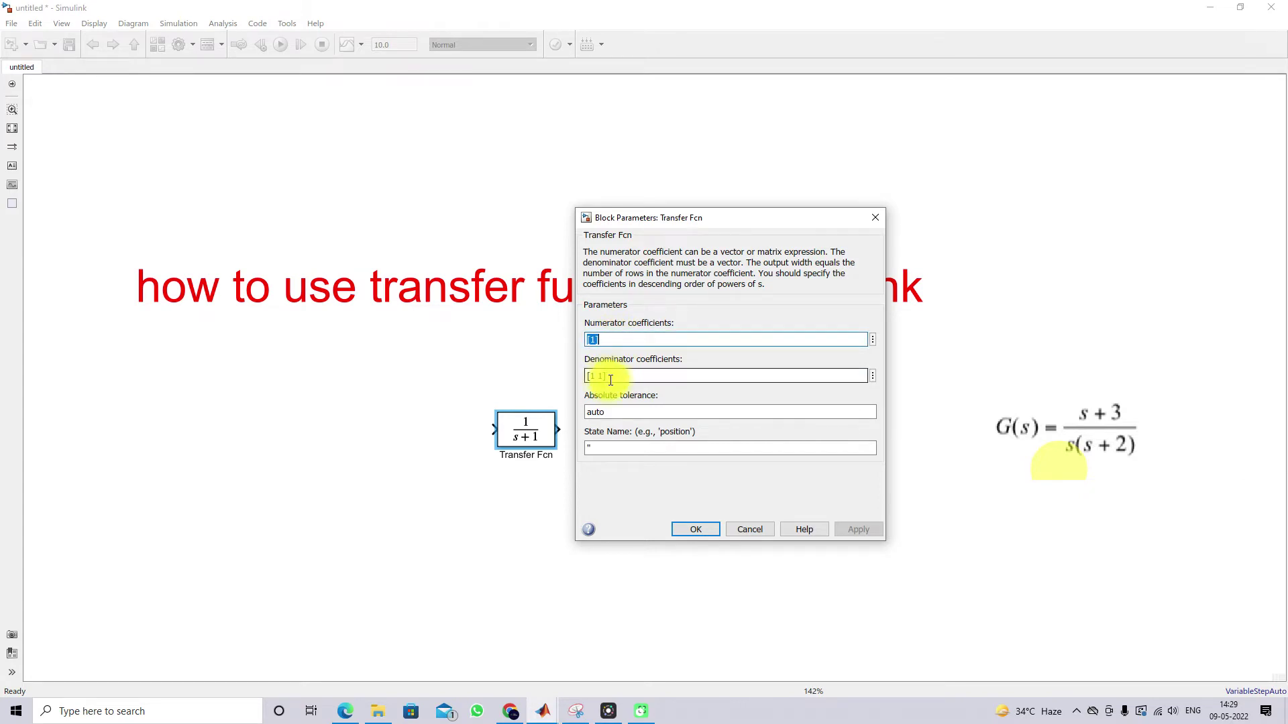
# Set the Transfer Fcn numerator coefficients to [1 1] and apply the change.
pyautogui.click(648, 342)
pyautogui.press('Left')
pyautogui.write('1')
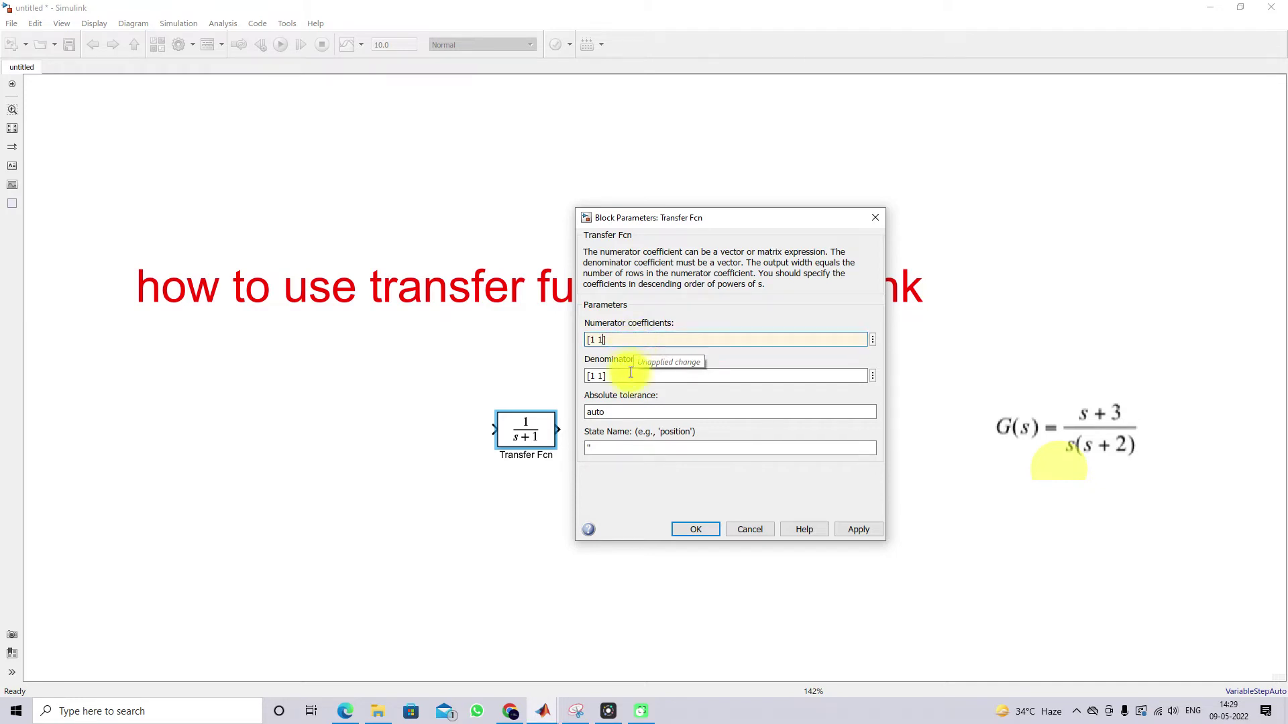
pyautogui.tripleClick(631, 373)
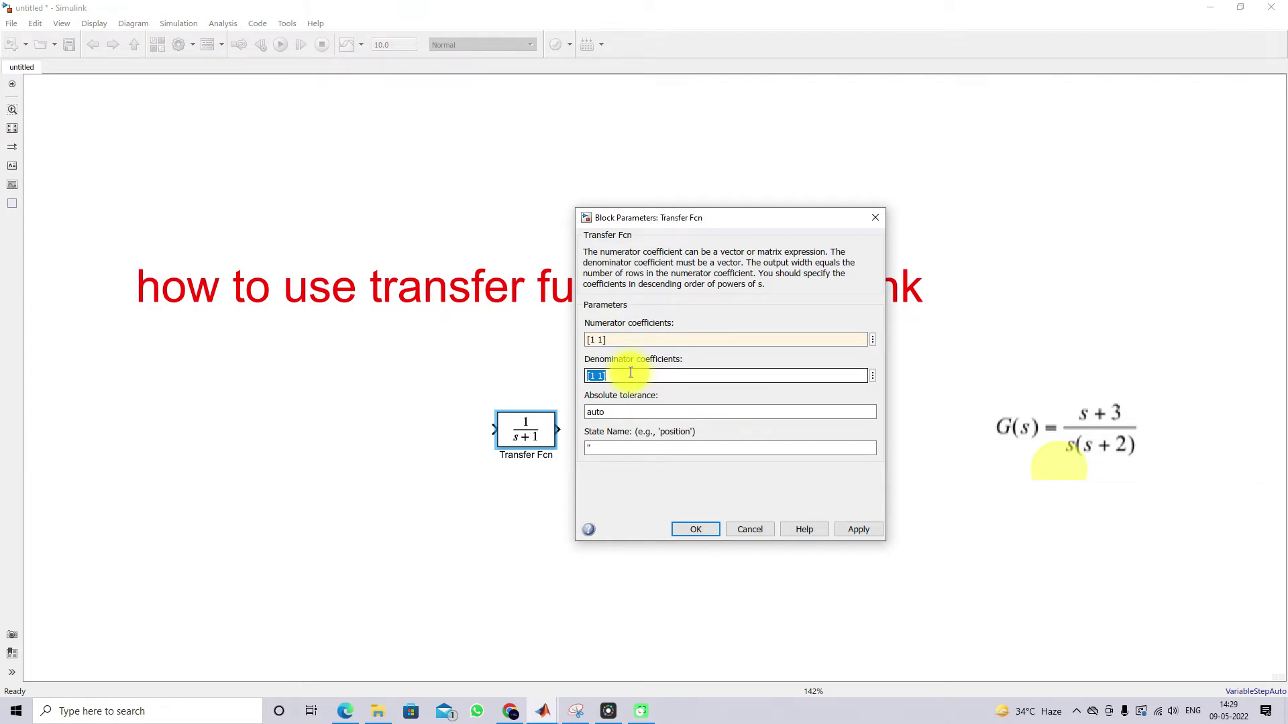
pyautogui.click(843, 530)
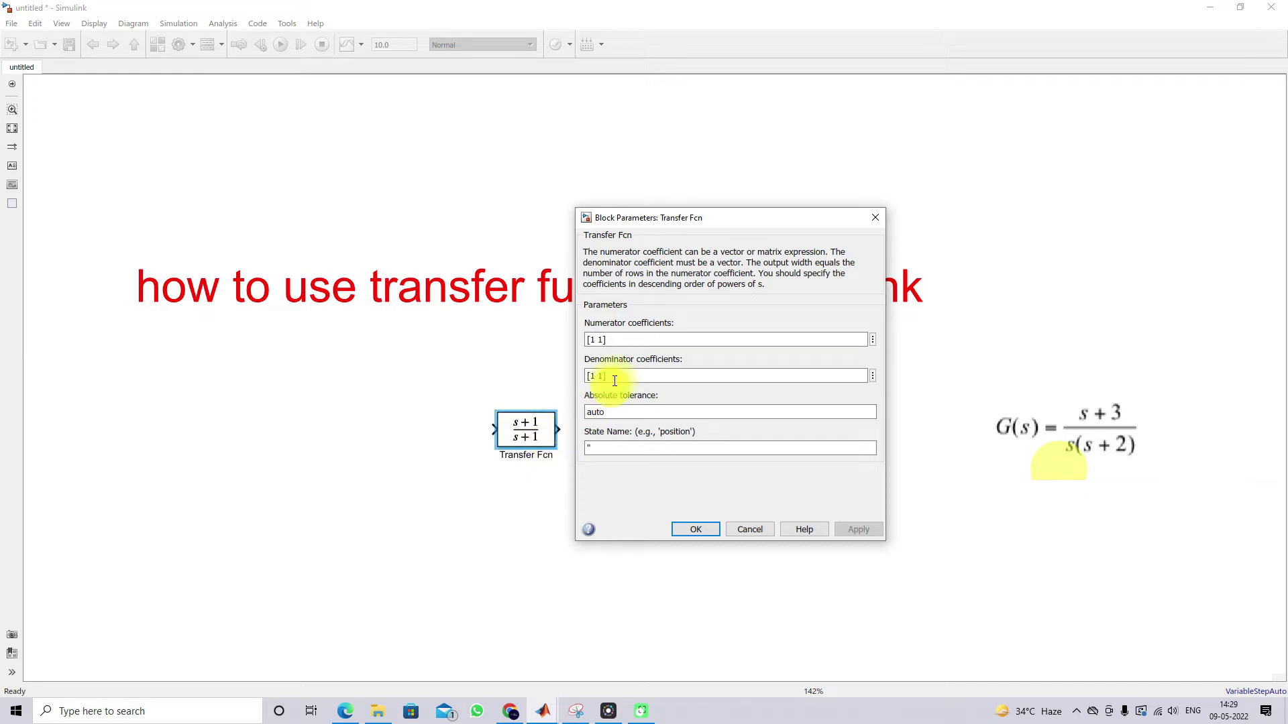
# Try to apply the numerator coefficients [1 1 1] with the denominator kept at [1 1].
pyautogui.tripleClick(625, 342)
pyautogui.write('[1 1 ')
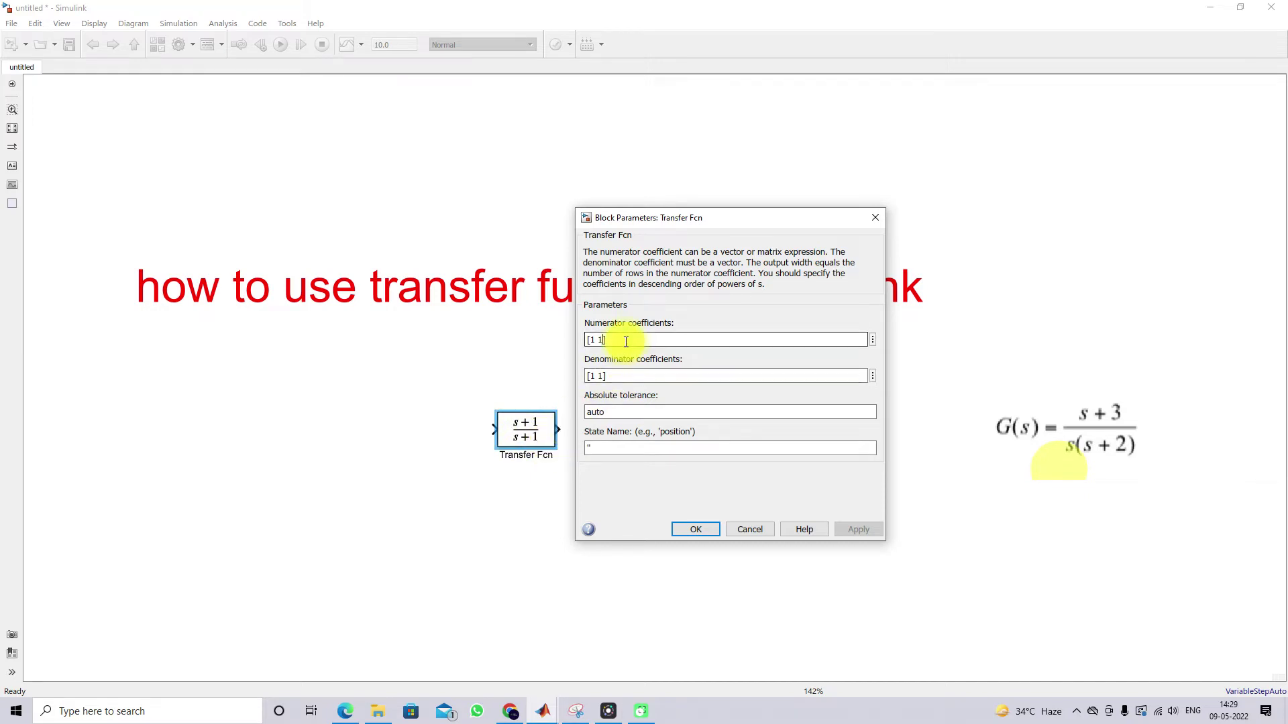
pyautogui.write('1')
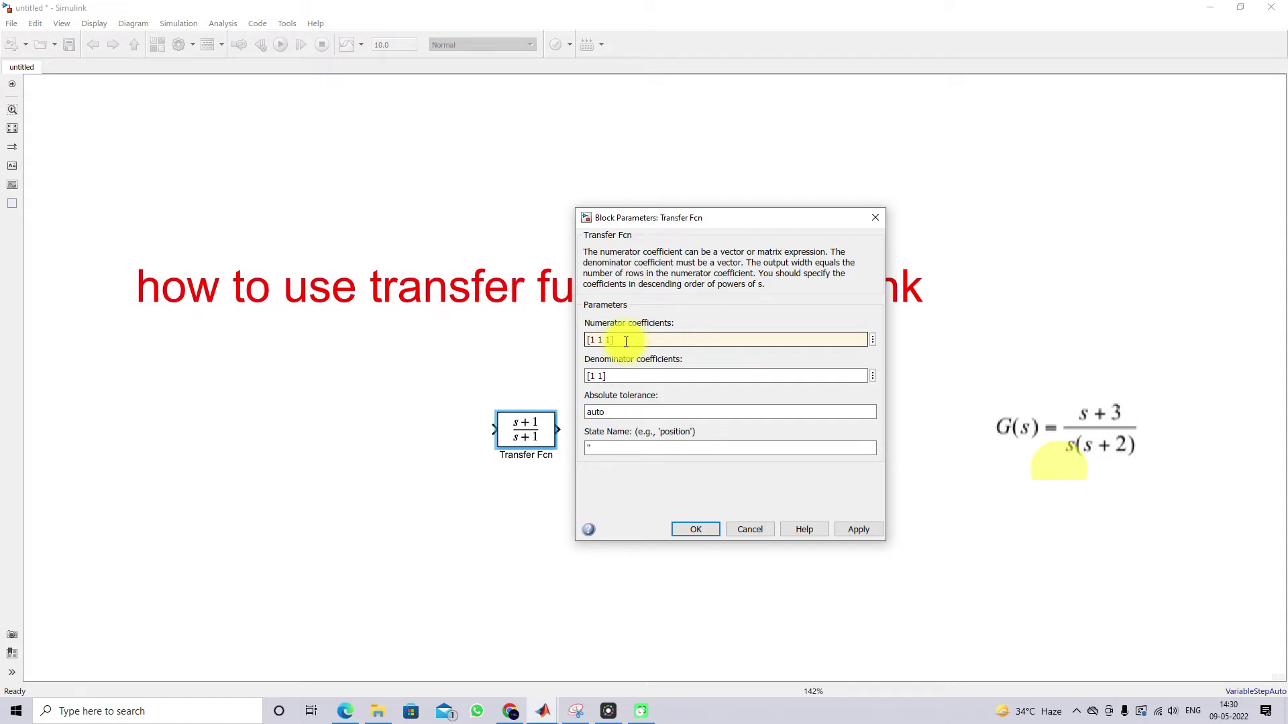
pyautogui.moveTo(627, 340); pyautogui.dragTo(528, 336)
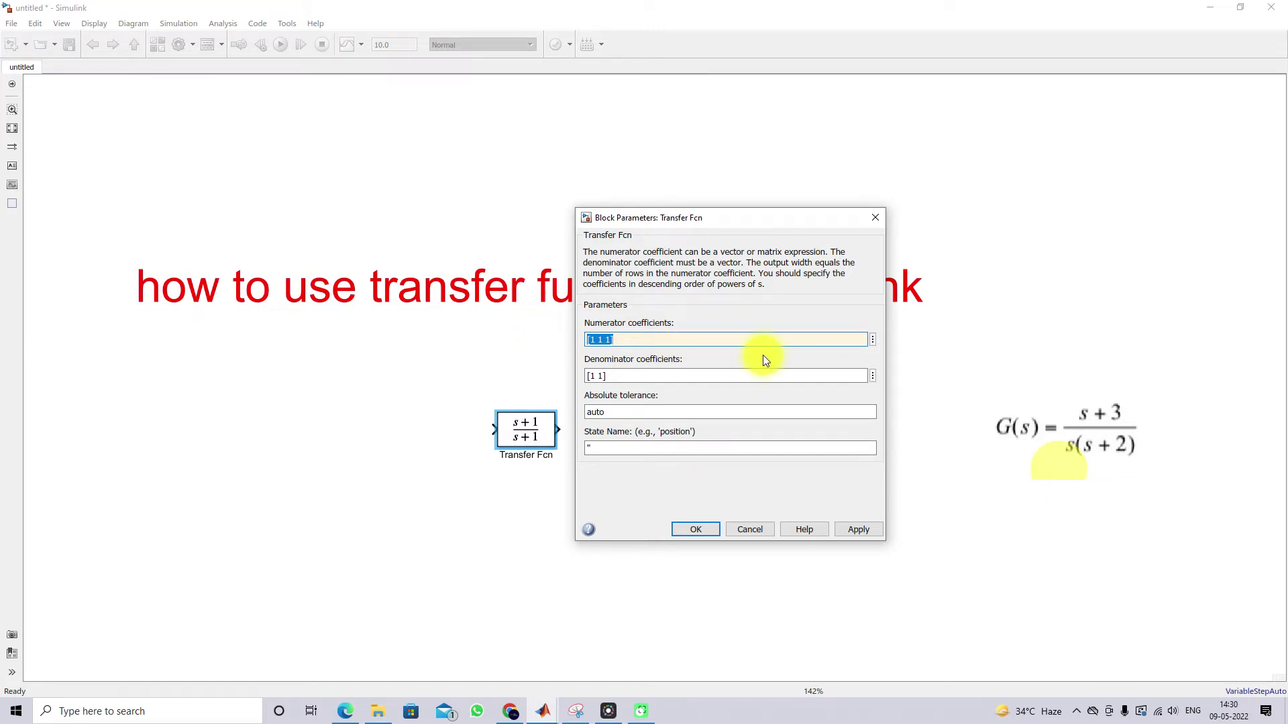
pyautogui.click(859, 527)
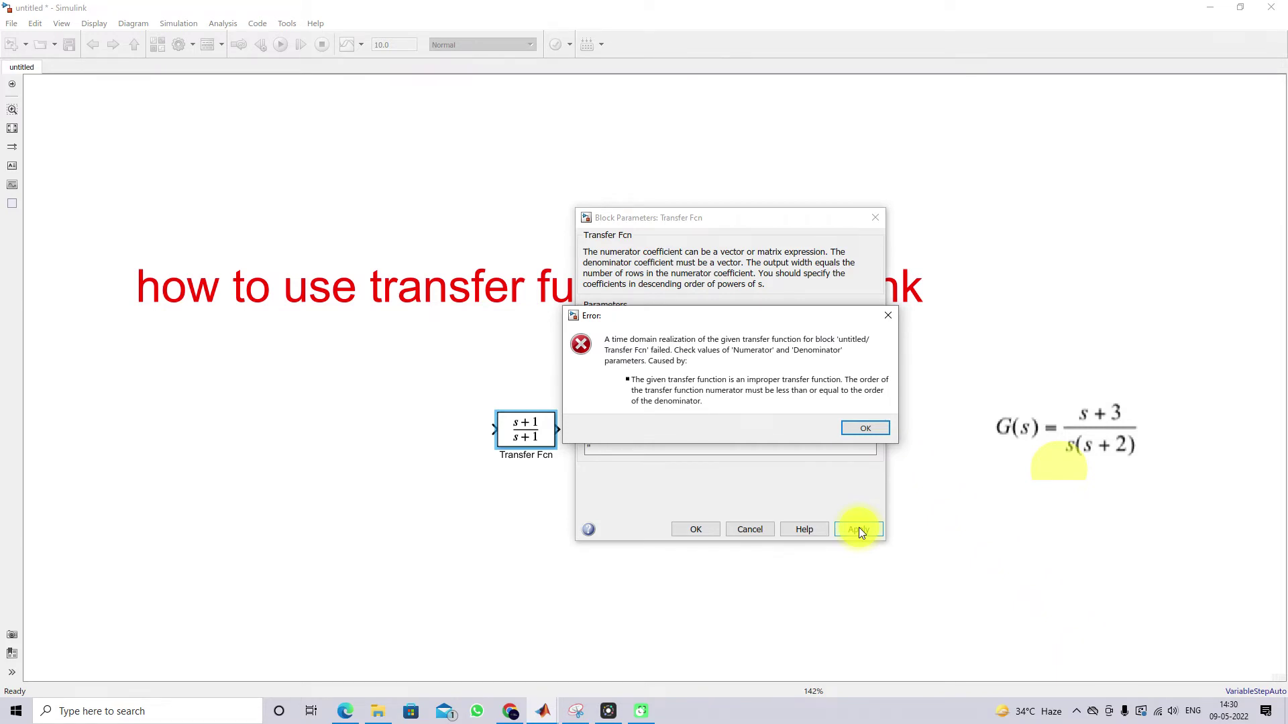
pyautogui.click(850, 428)
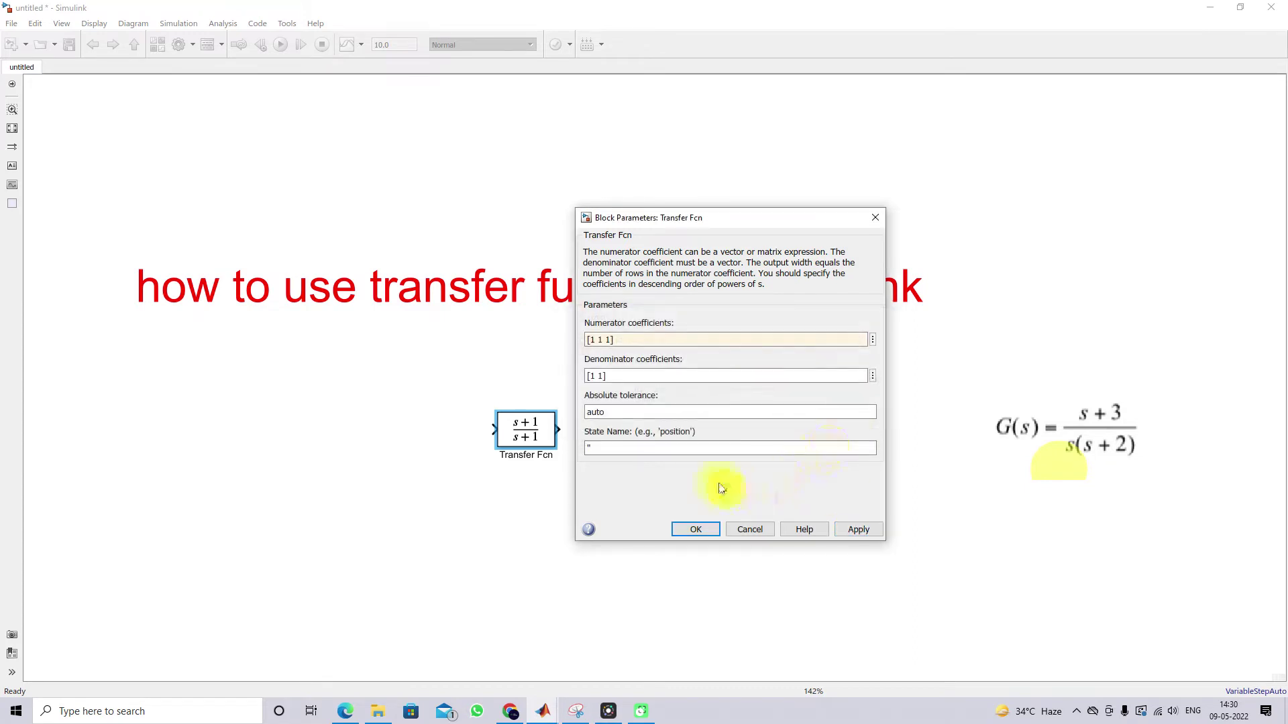
# Set the Transfer Fcn numerator coefficients to [1 3] to match the s+3 term of G(s).
pyautogui.tripleClick(632, 339)
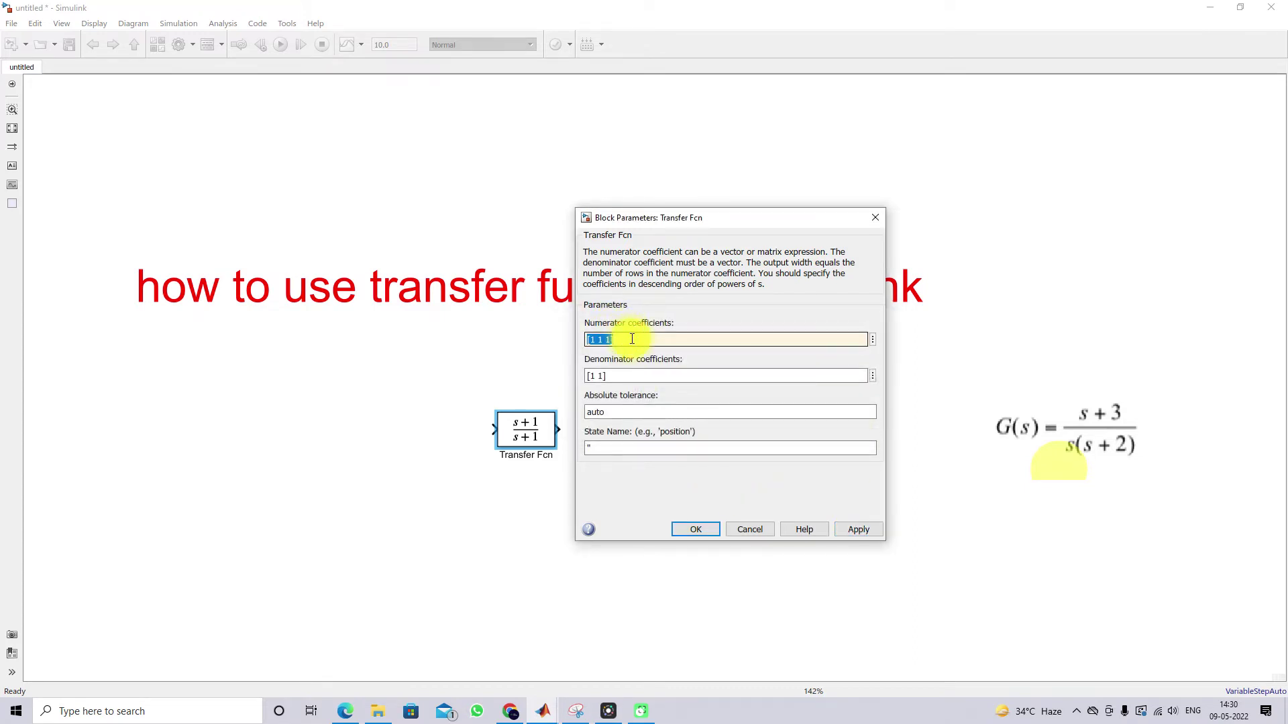
pyautogui.click(1110, 415)
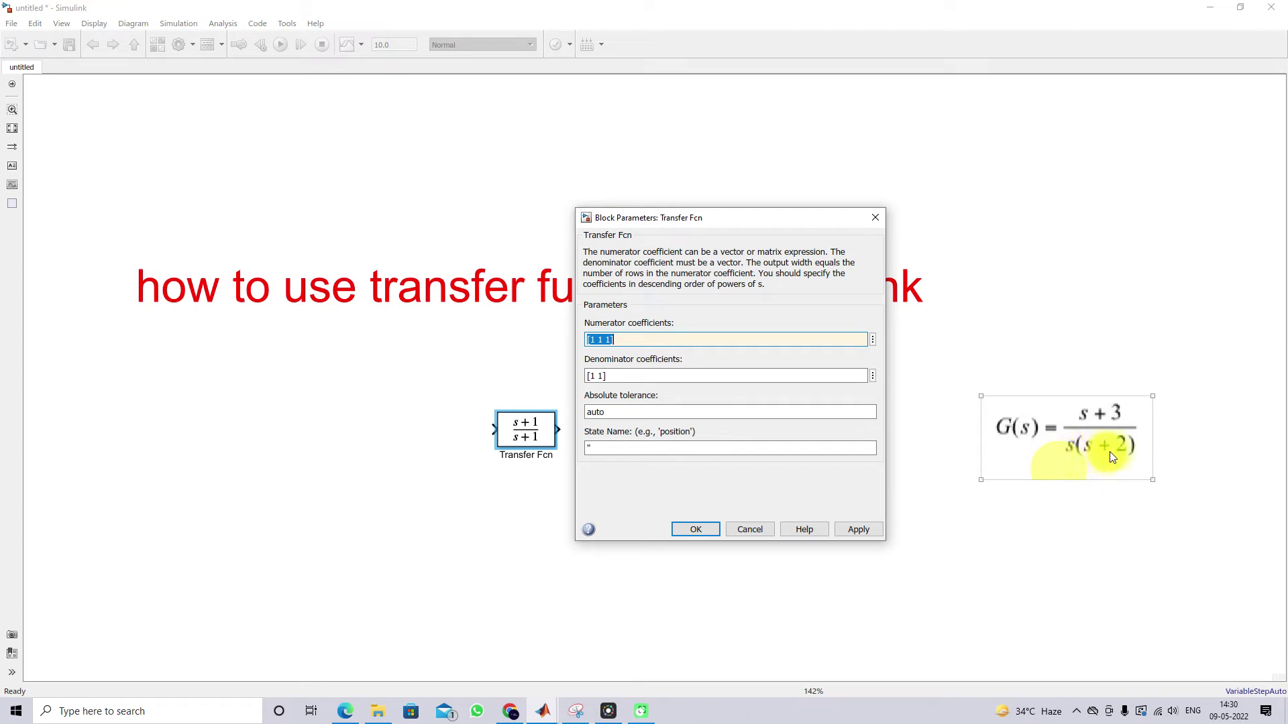
pyautogui.click(963, 429)
pyautogui.click(640, 340)
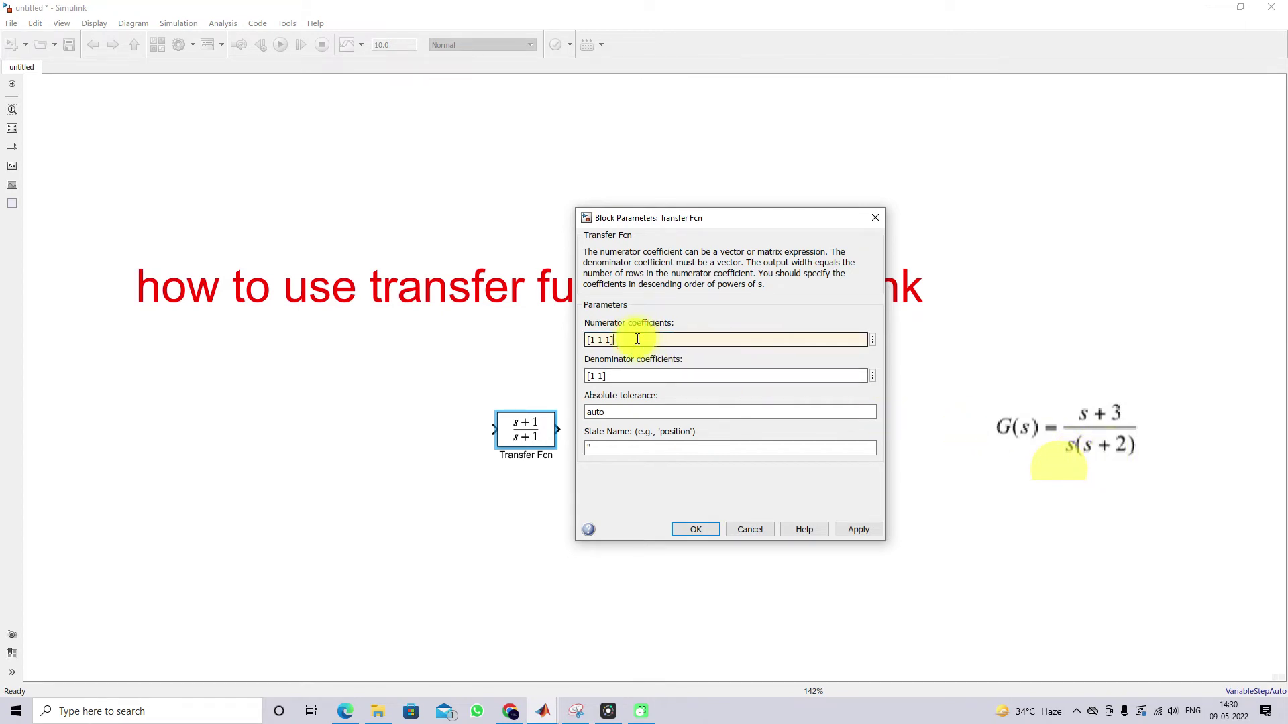
pyautogui.press('BackSpace')
pyautogui.press('BackSpace')
pyautogui.press('BackSpace')
pyautogui.write('3')
pyautogui.click(1092, 414)
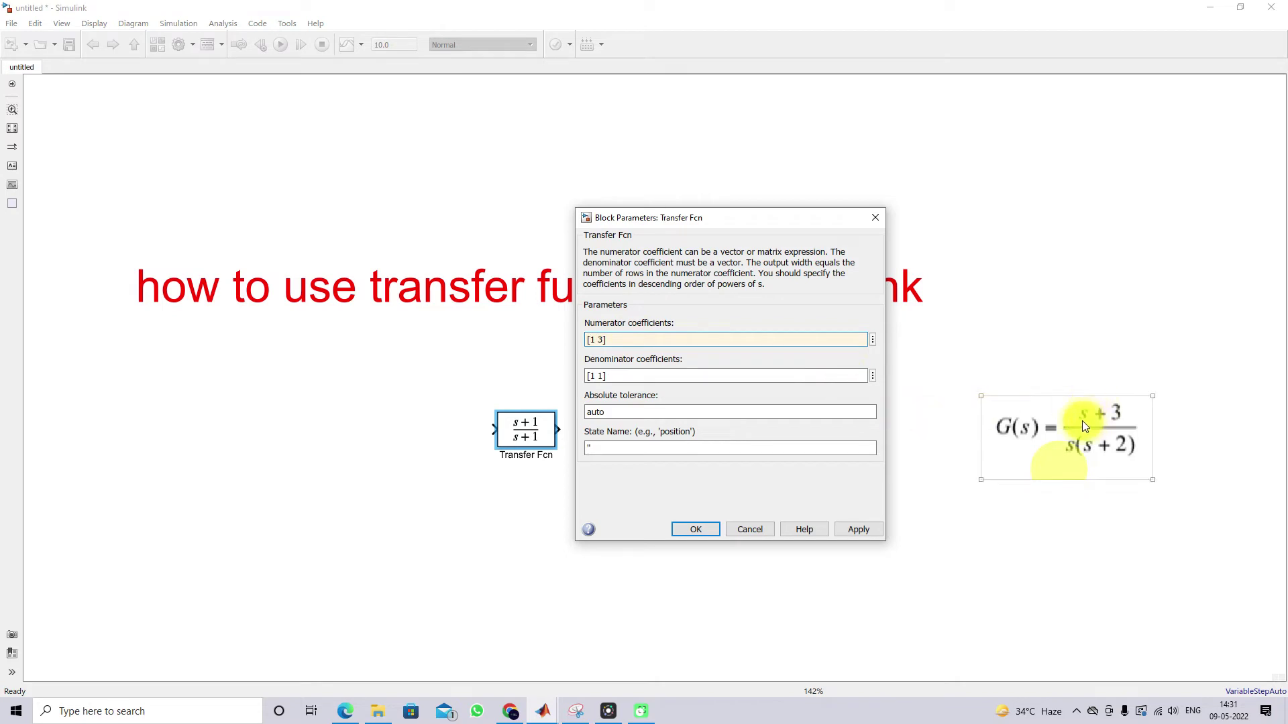
# Set the denominator coefficients to [1 2 0] to represent s(s+2), and apply and accept the block parameters.
pyautogui.click(630, 376)
pyautogui.doubleClick(640, 377)
pyautogui.click(640, 376)
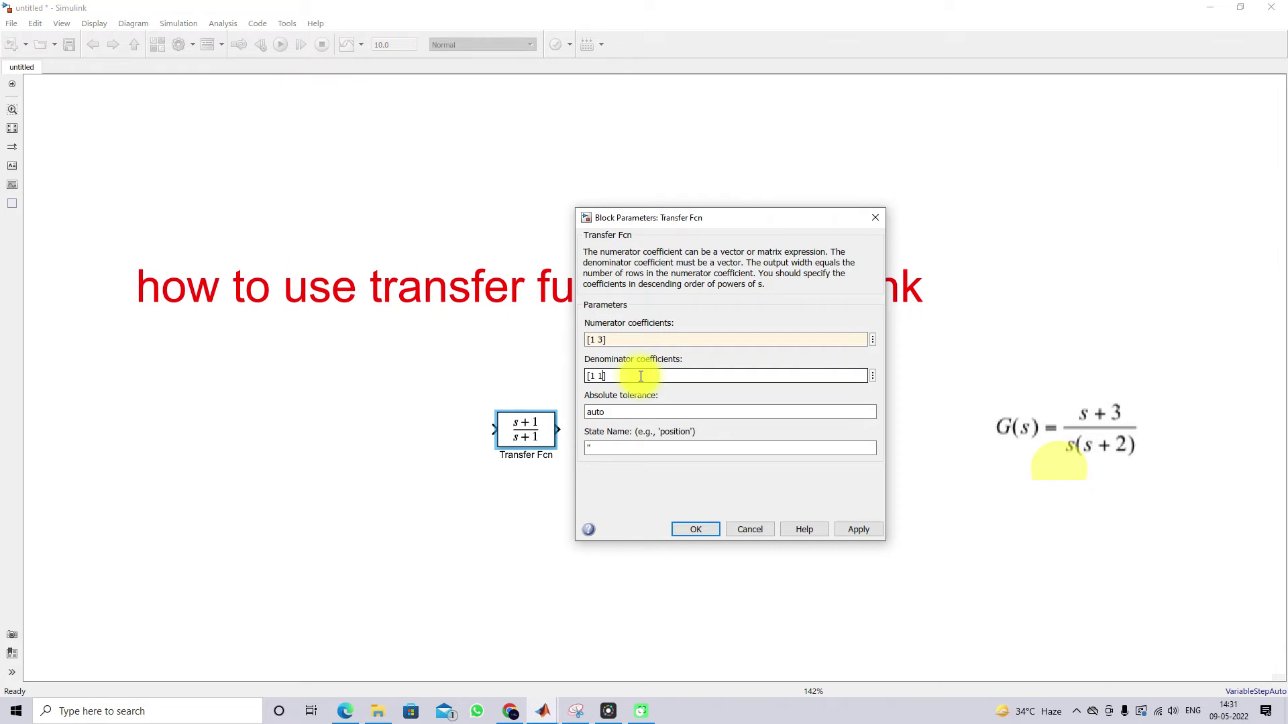
pyautogui.click(1116, 475)
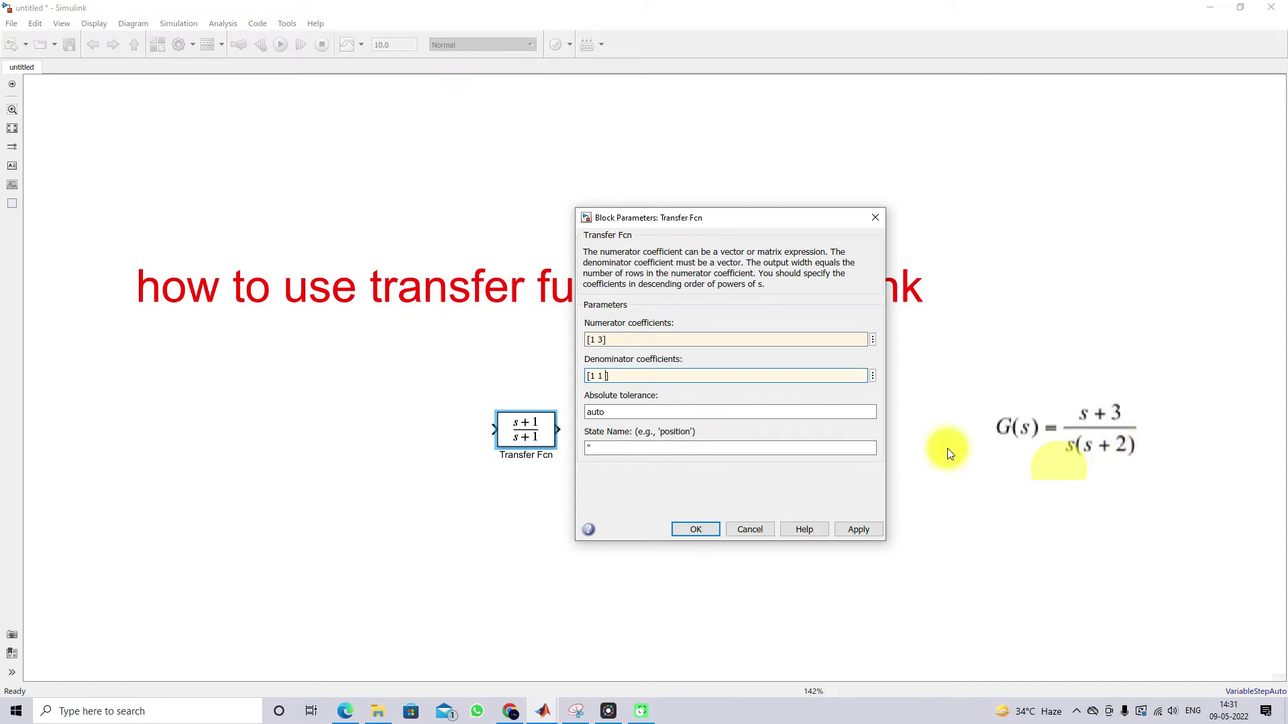
pyautogui.write('0')
pyautogui.press('Delete')
pyautogui.write('2')
pyautogui.click(848, 530)
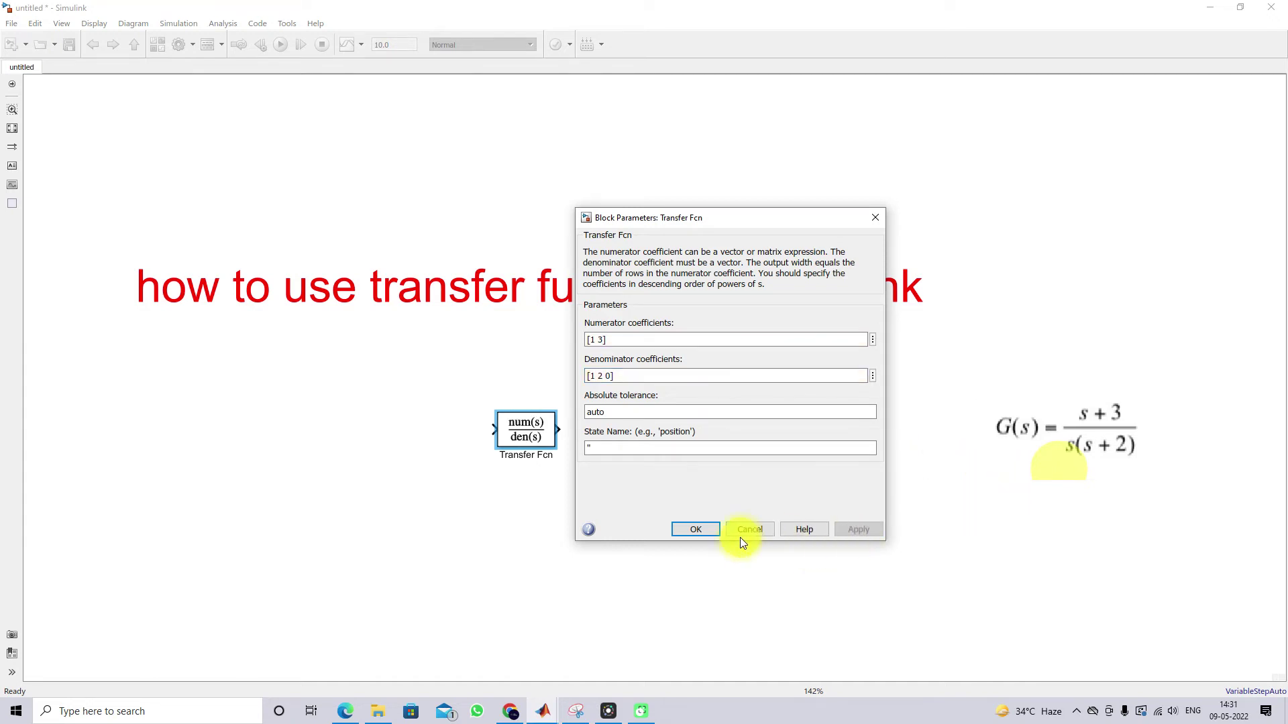
pyautogui.click(713, 533)
# Enlarge the Transfer Fcn block so its full expression fits, and move the title and the block higher on the canvas.
pyautogui.moveTo(555, 411); pyautogui.dragTo(689, 411)
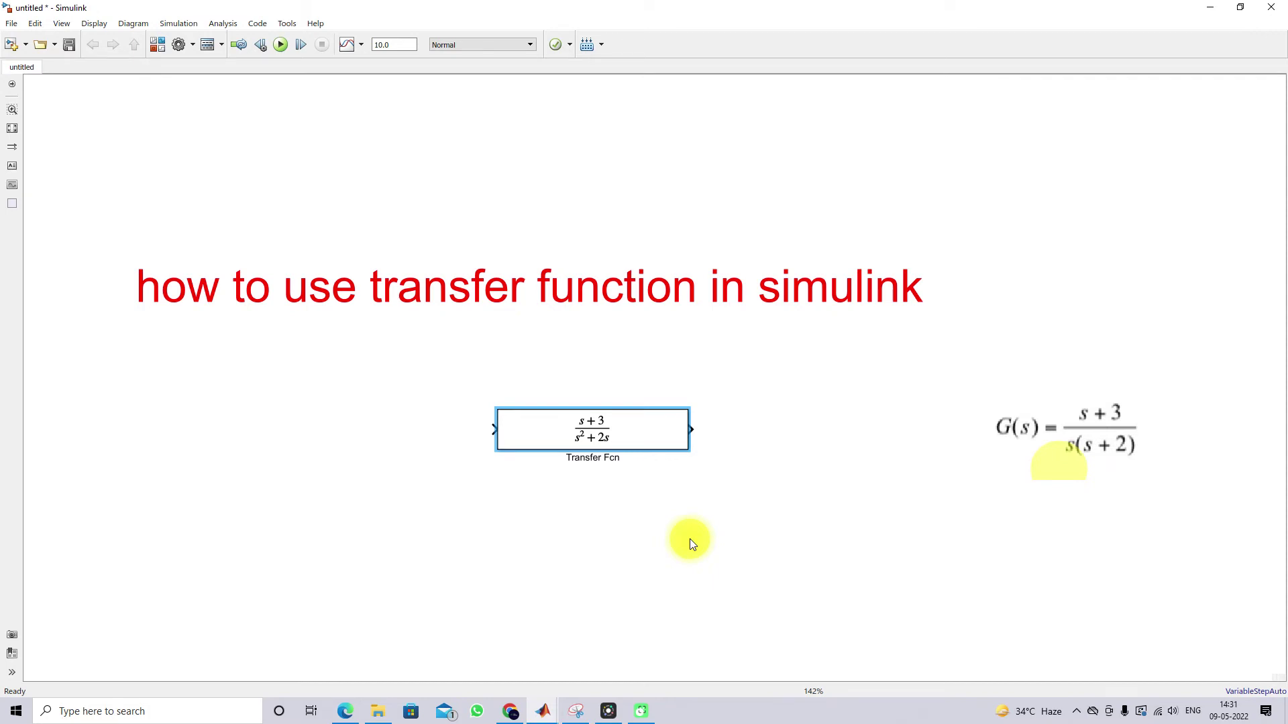
pyautogui.moveTo(506, 283); pyautogui.dragTo(573, 151)
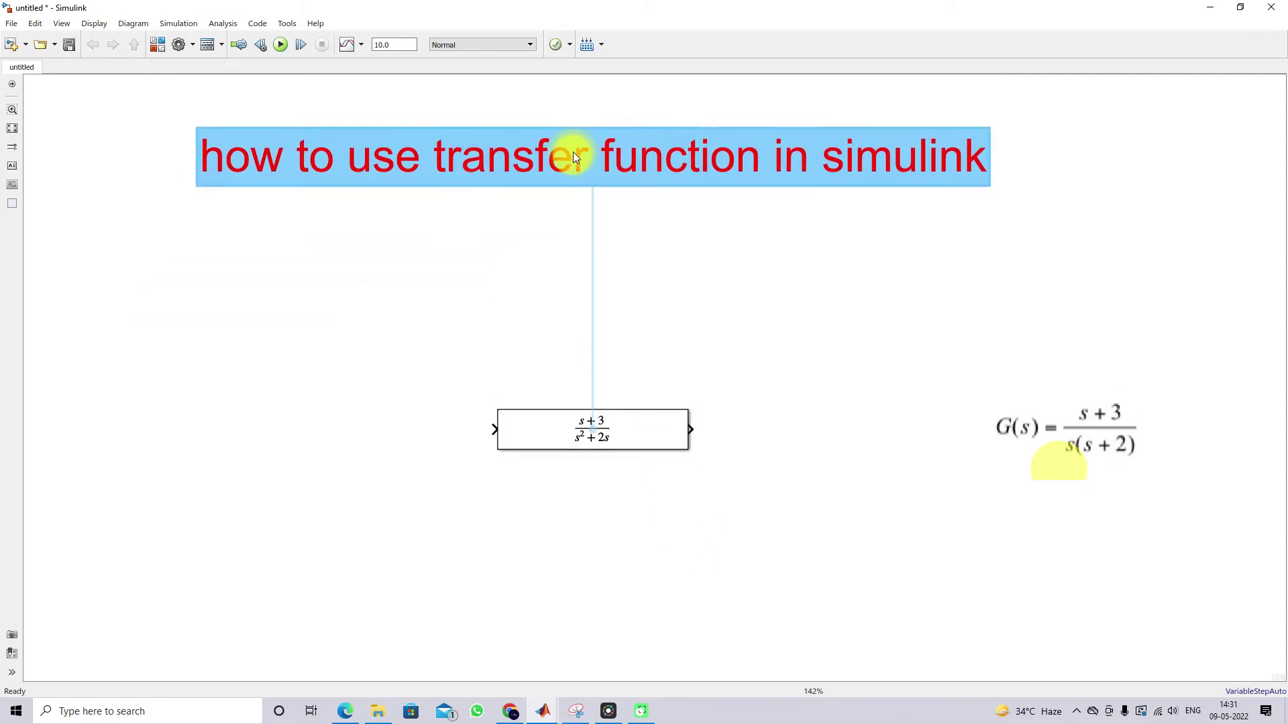
pyautogui.moveTo(578, 426); pyautogui.dragTo(578, 300)
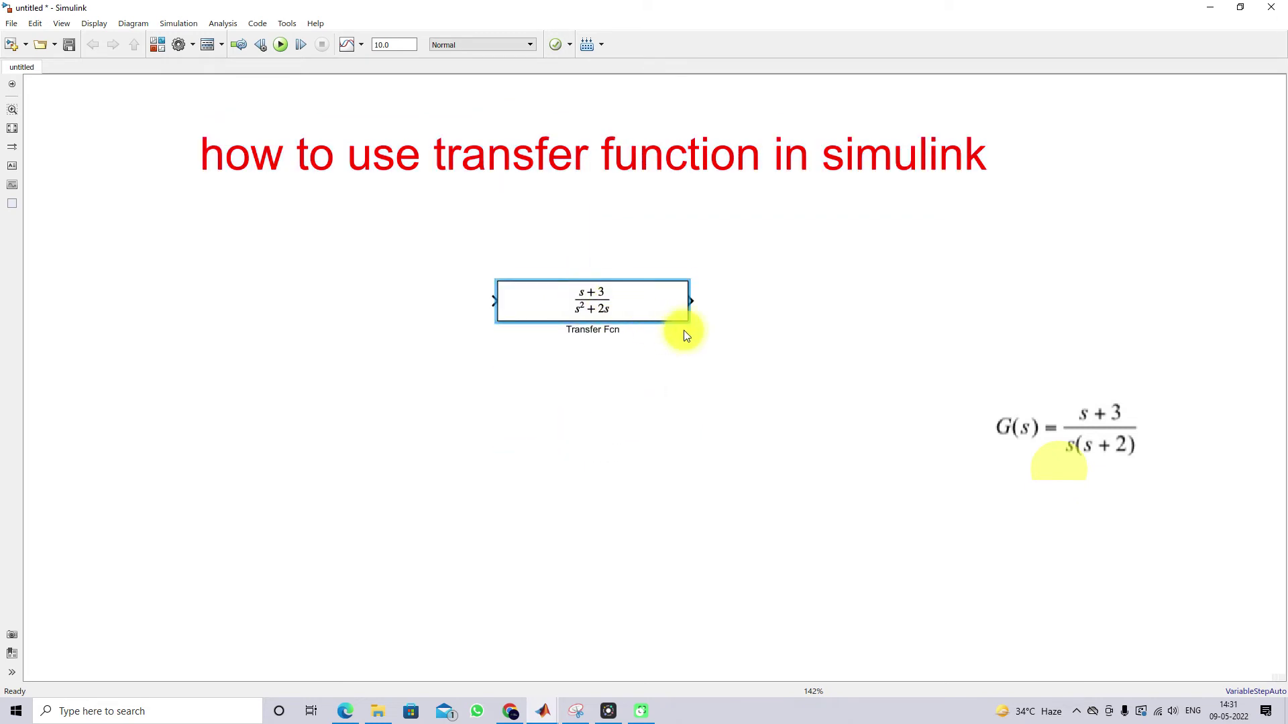
pyautogui.moveTo(688, 323); pyautogui.dragTo(656, 368)
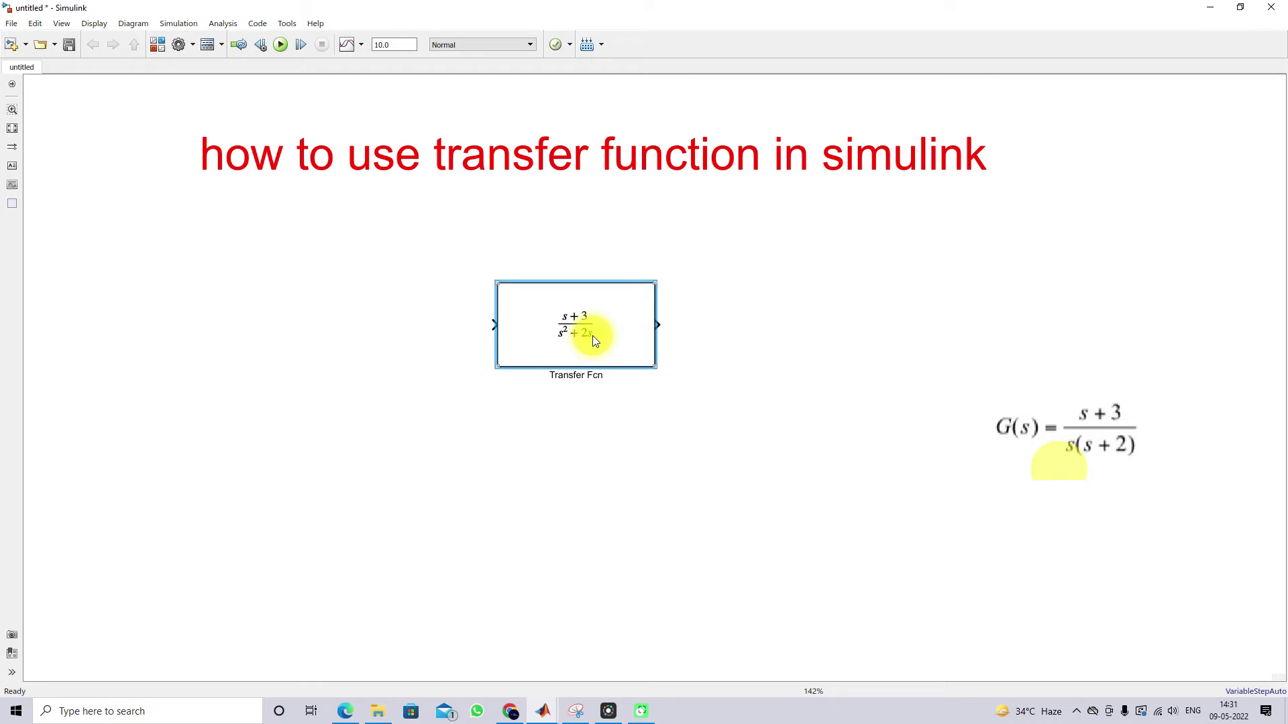
# Add a Constant block with value 1 before the Transfer Fcn block and connect it to the Transfer Fcn input.
pyautogui.doubleClick(375, 340)
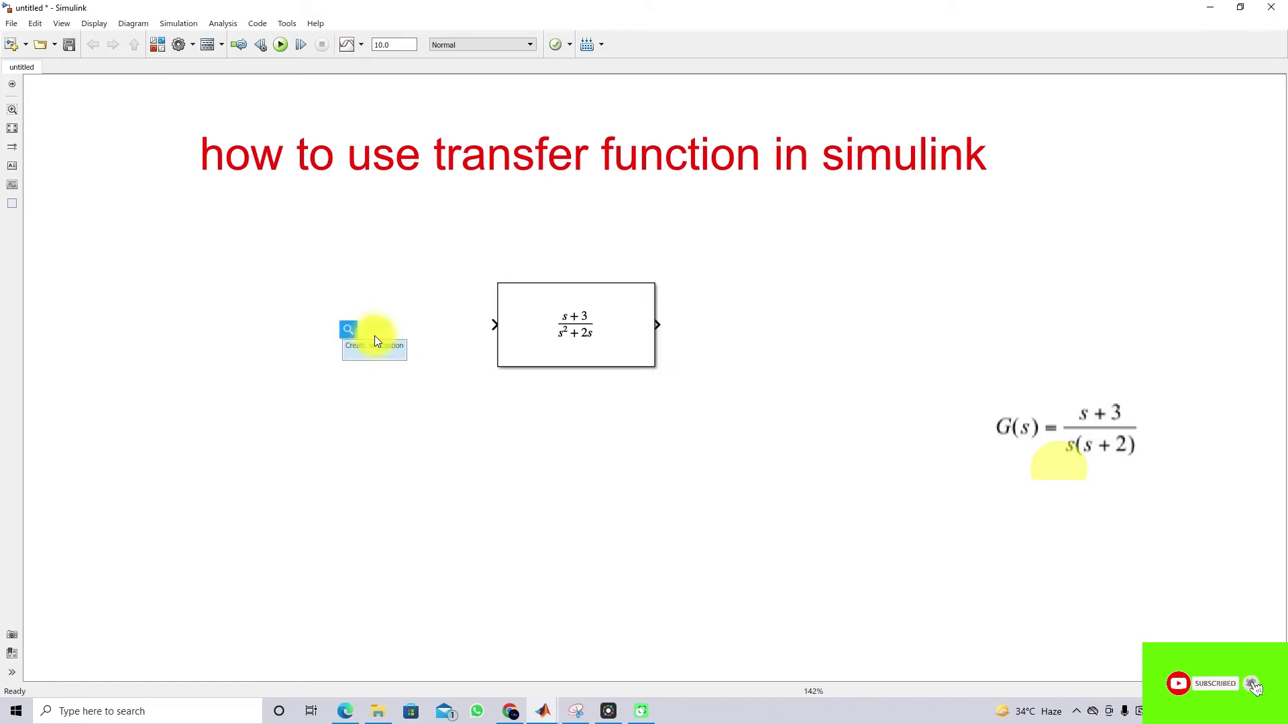
pyautogui.write('constant')
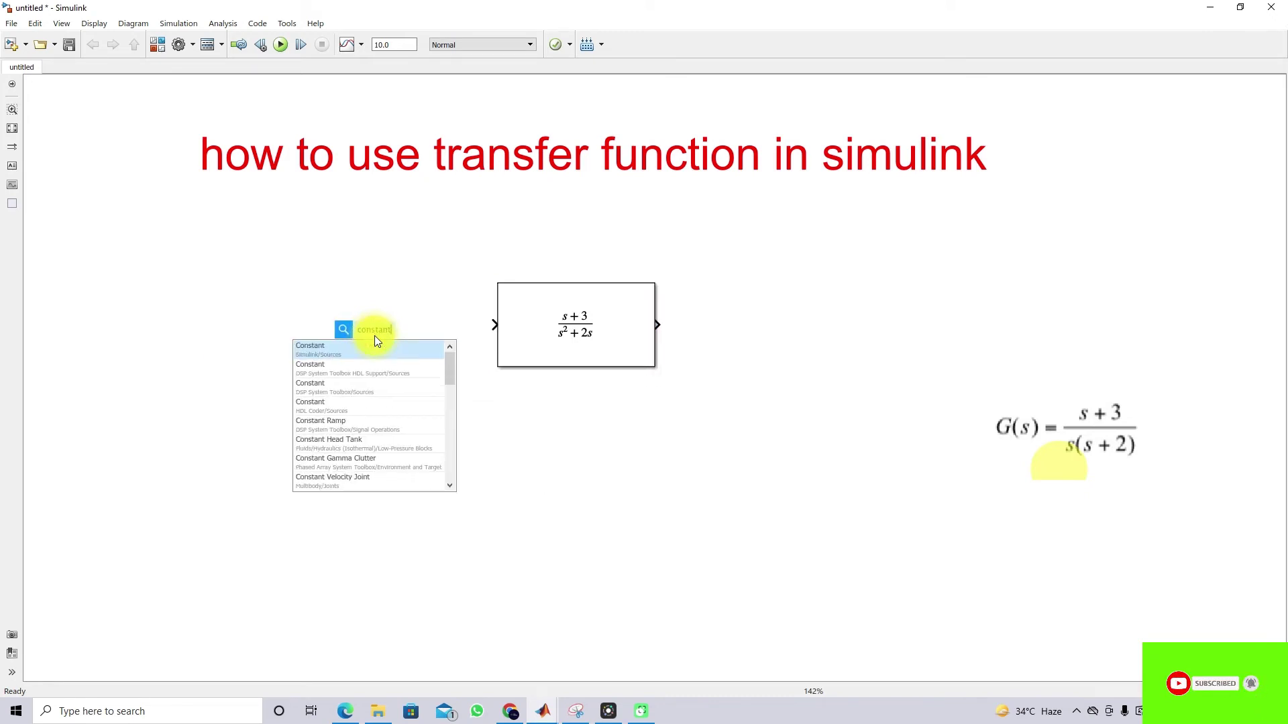
pyautogui.press('Return')
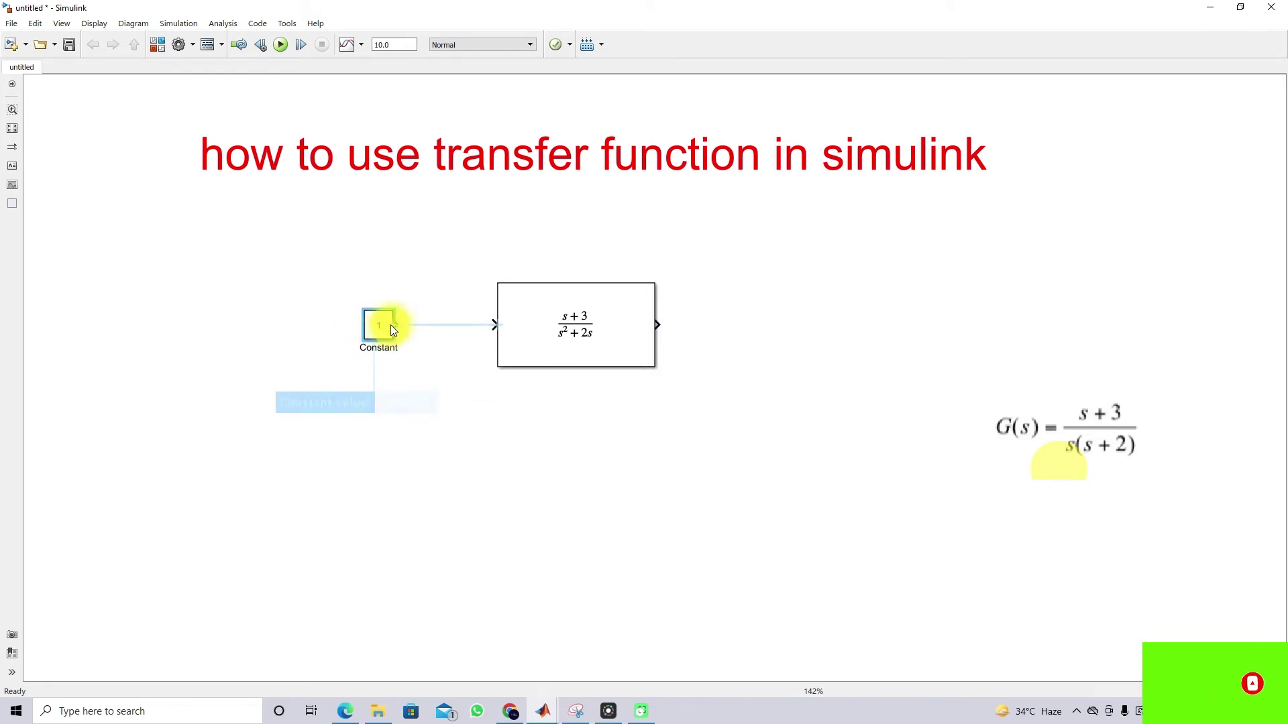
pyautogui.click(425, 328)
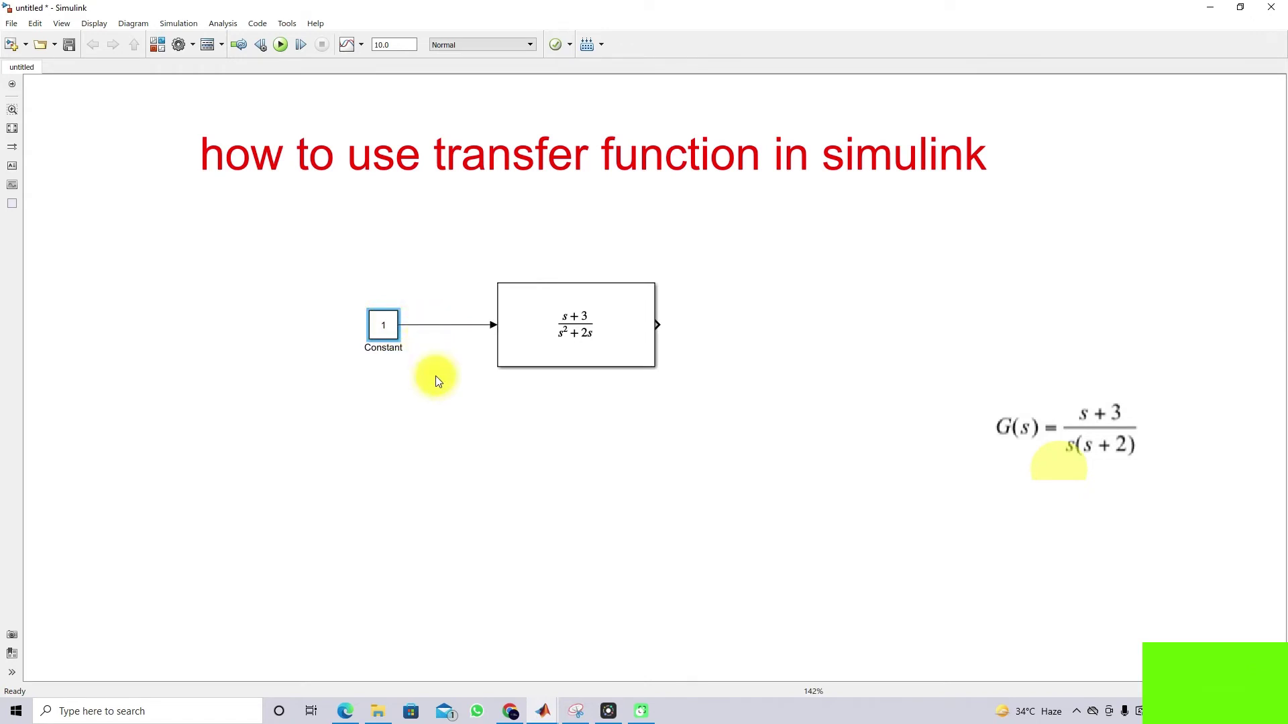
pyautogui.click(648, 411)
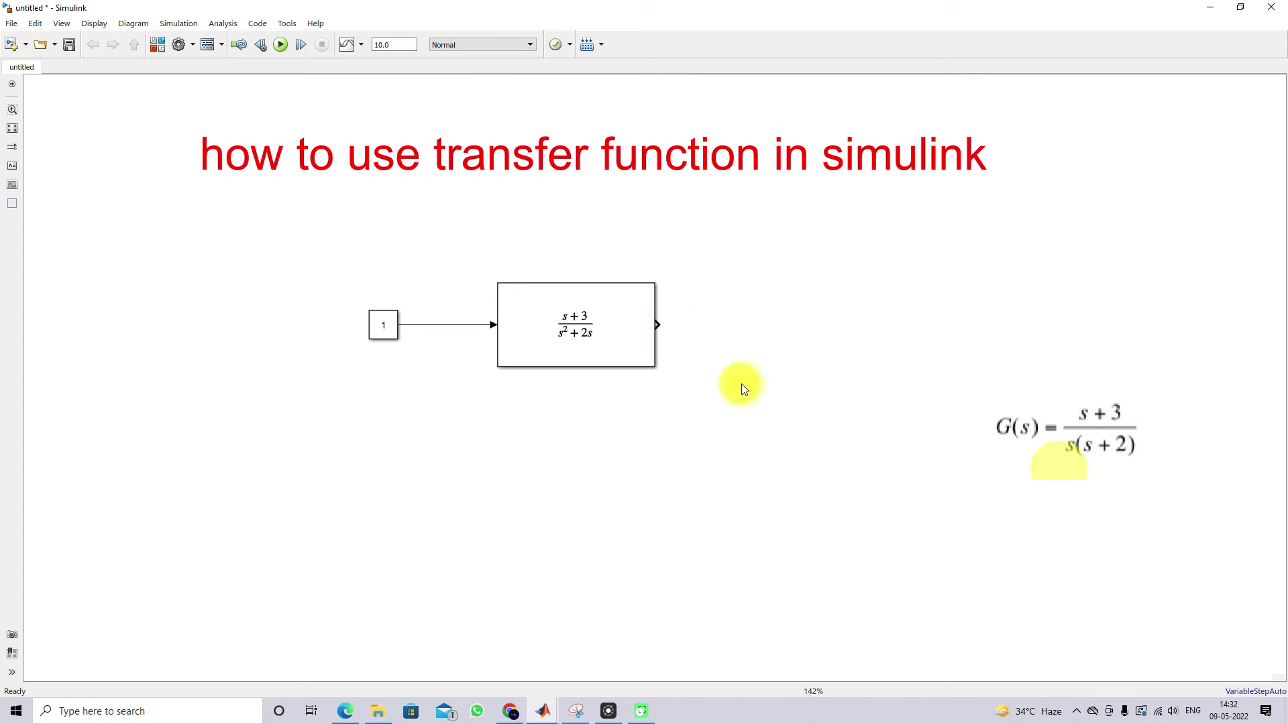
# Add a Scope with 2 input ports and connect the Constant signal to the first and the Transfer Fcn output to the second.
pyautogui.doubleClick(762, 383)
pyautogui.write('scope')
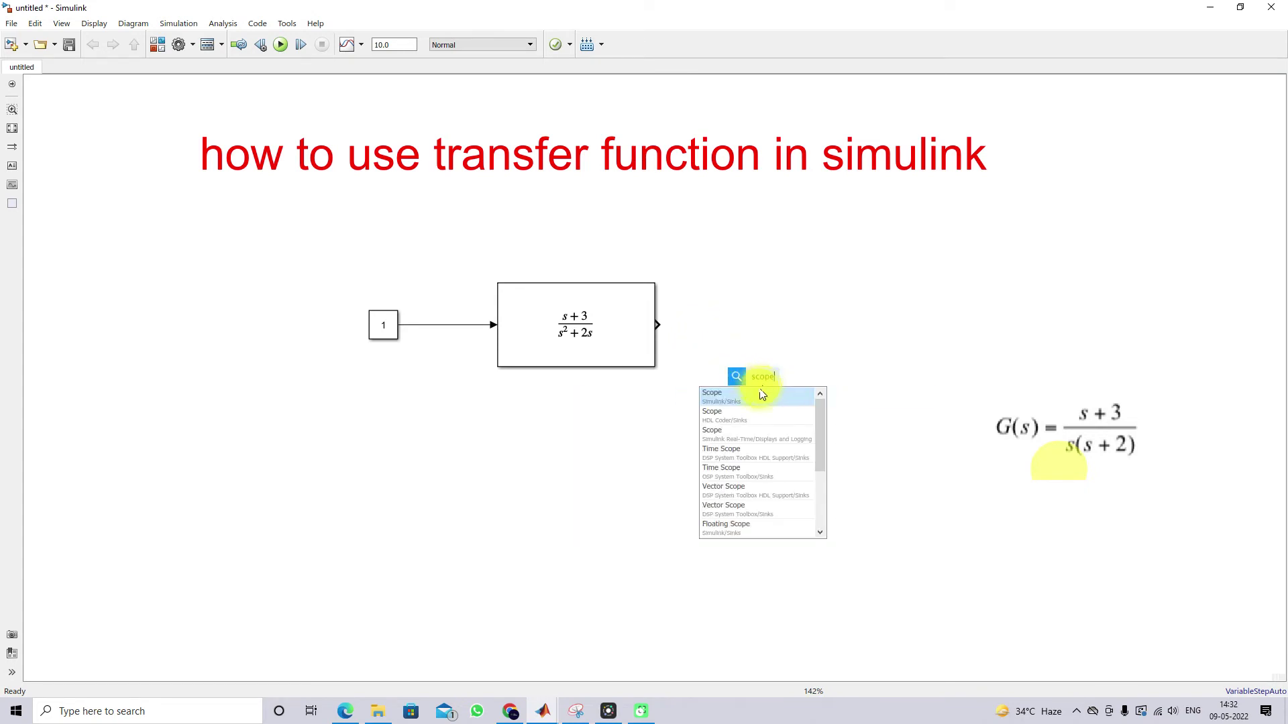
pyautogui.click(759, 392)
pyautogui.write('2')
pyautogui.press('Return')
pyautogui.moveTo(760, 385)
pyautogui.mouseDown()
pyautogui.moveTo(778, 301)
pyautogui.moveTo(570, 269)
pyautogui.moveTo(455, 327)
pyautogui.mouseUp()
pyautogui.click(741, 323)
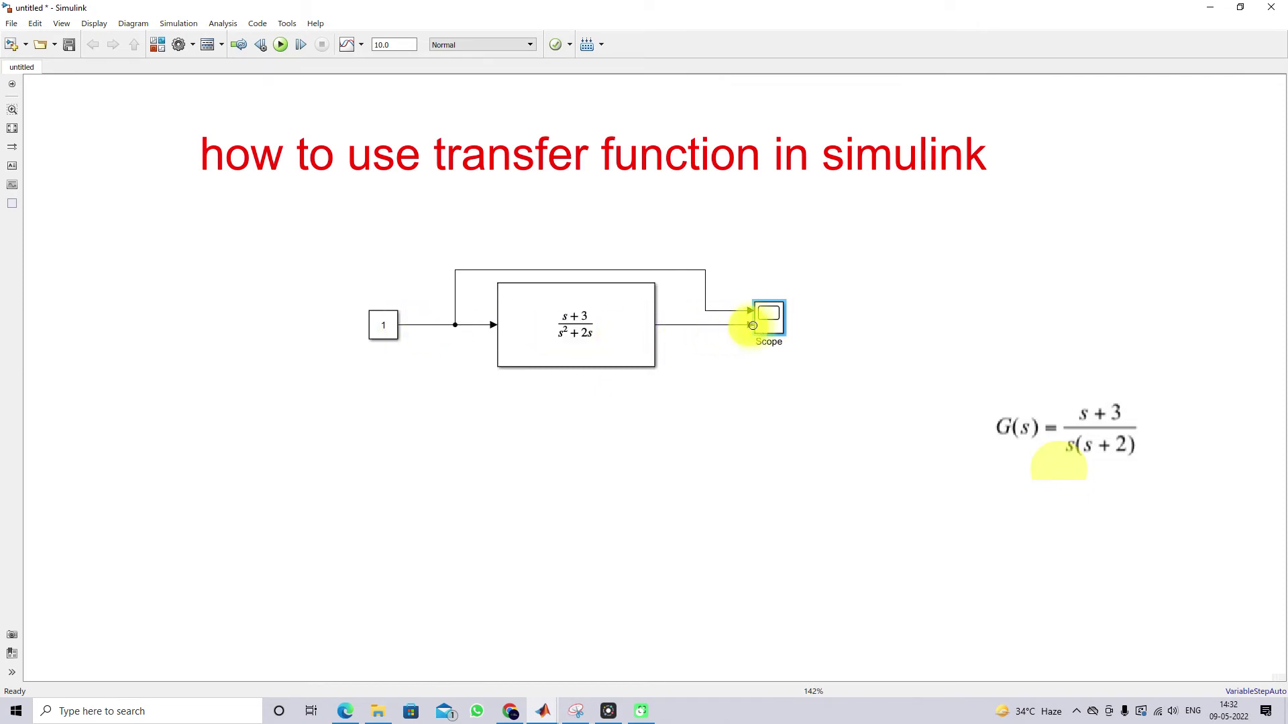
# Open the Scope, run the simulation to plot both signals, and move the Scope window clear of the model's input side.
pyautogui.doubleClick(768, 322)
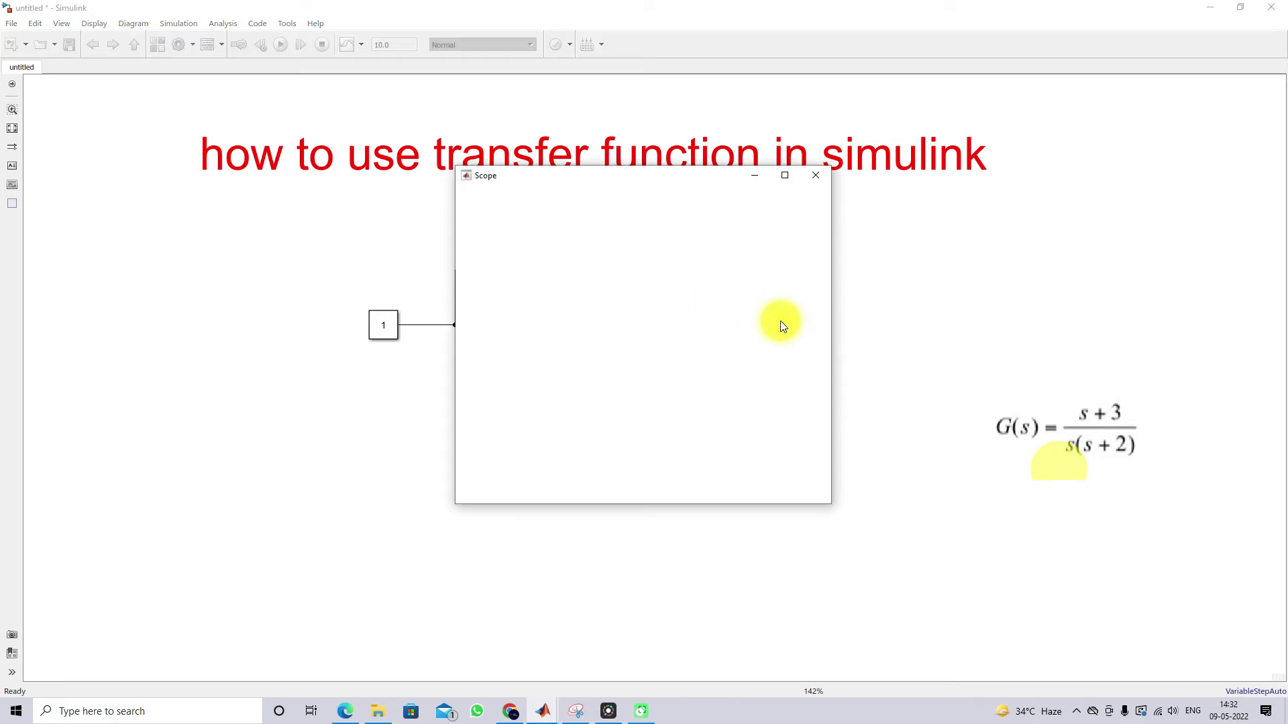
pyautogui.moveTo(544, 182); pyautogui.dragTo(610, 158)
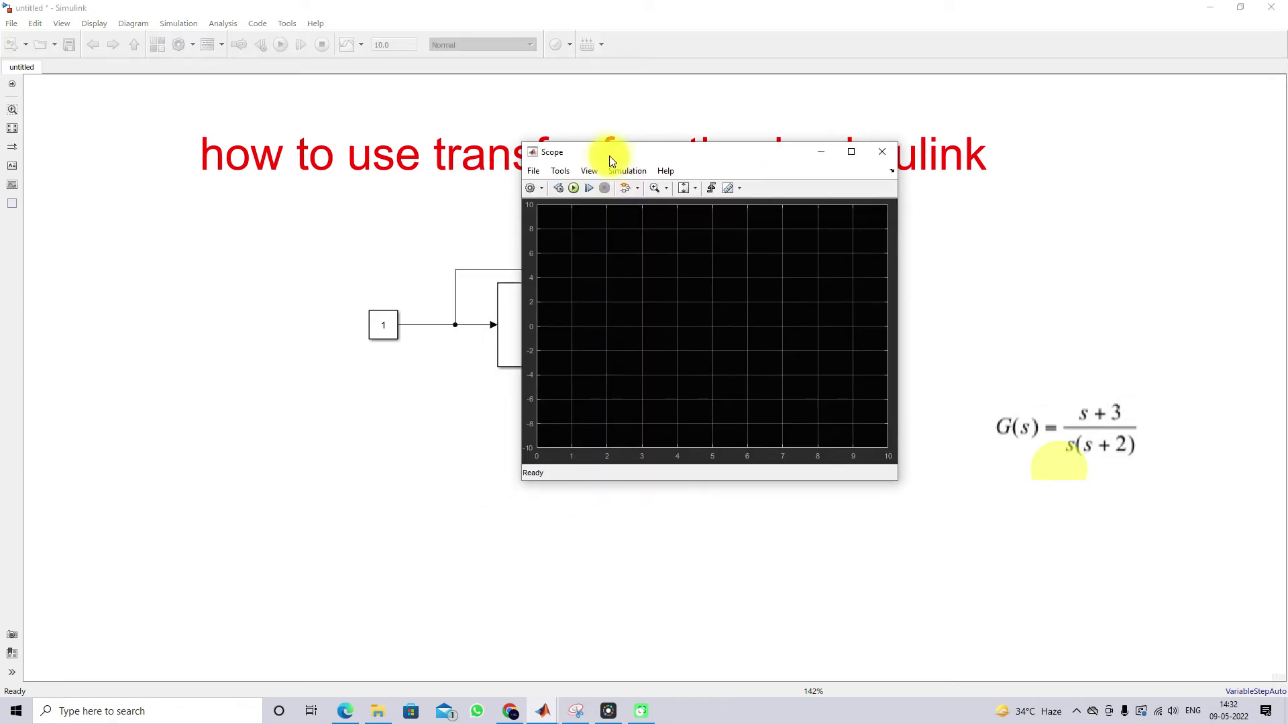
pyautogui.click(573, 189)
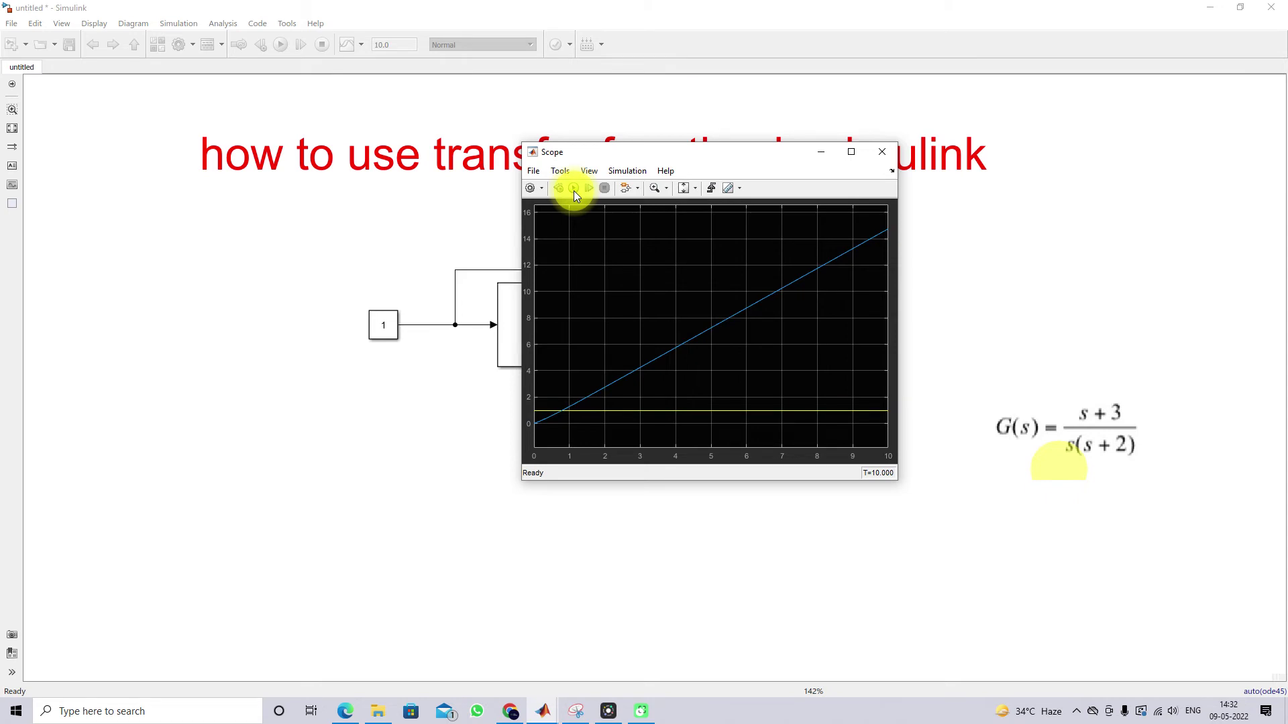
pyautogui.moveTo(617, 151); pyautogui.dragTo(770, 82)
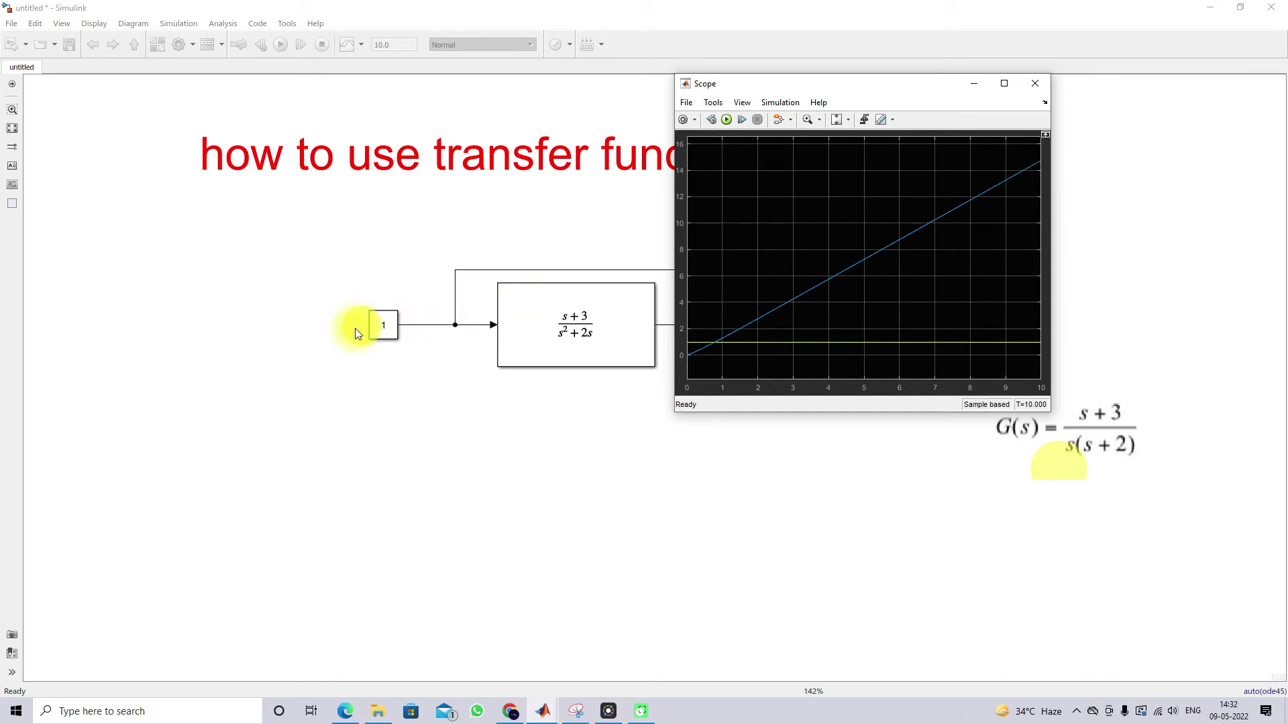
# Set the Constant block's value to 0.1 and rerun the simulation with the Scope open.
pyautogui.doubleClick(378, 326)
pyautogui.write('100')
pyautogui.press('Return')
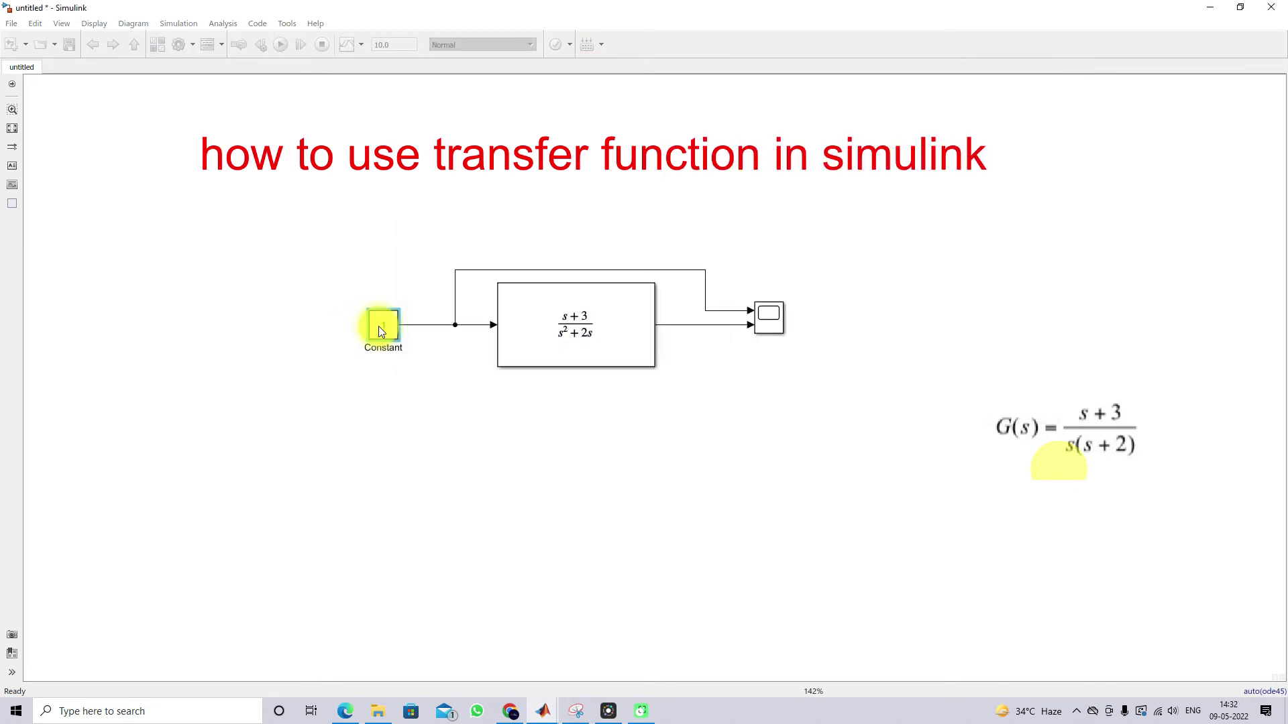
pyautogui.doubleClick(764, 327)
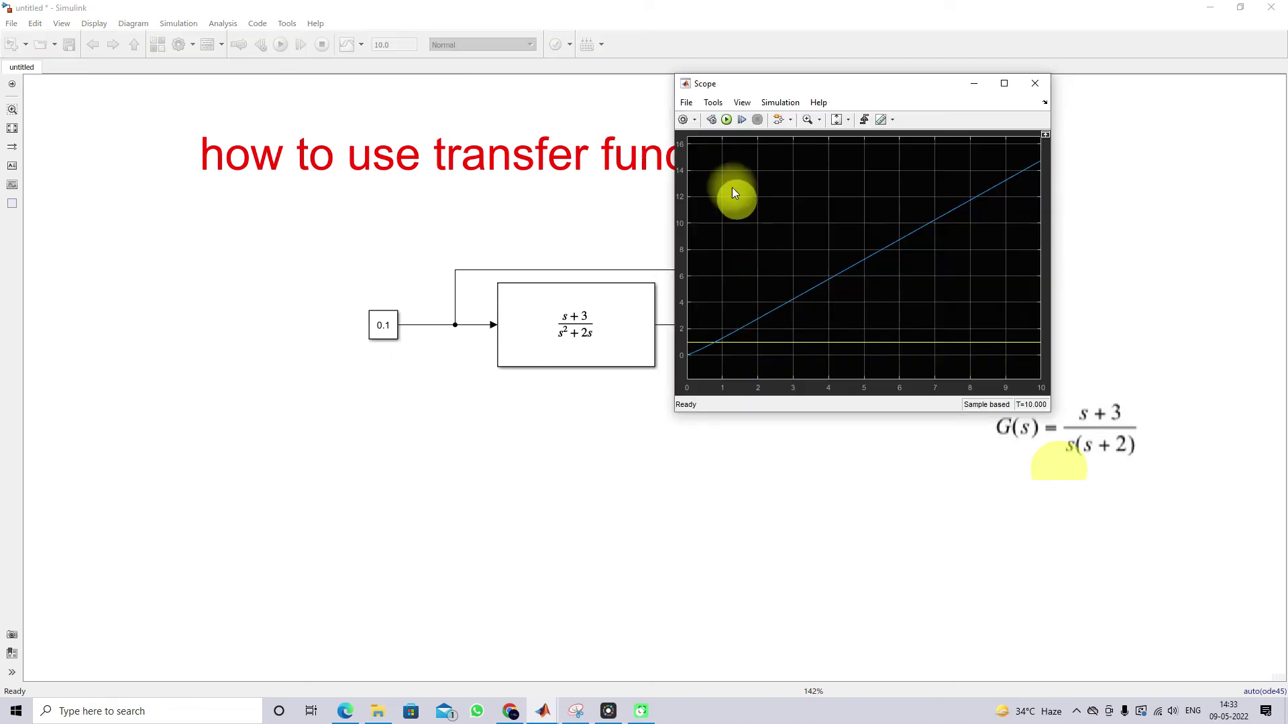
pyautogui.click(727, 123)
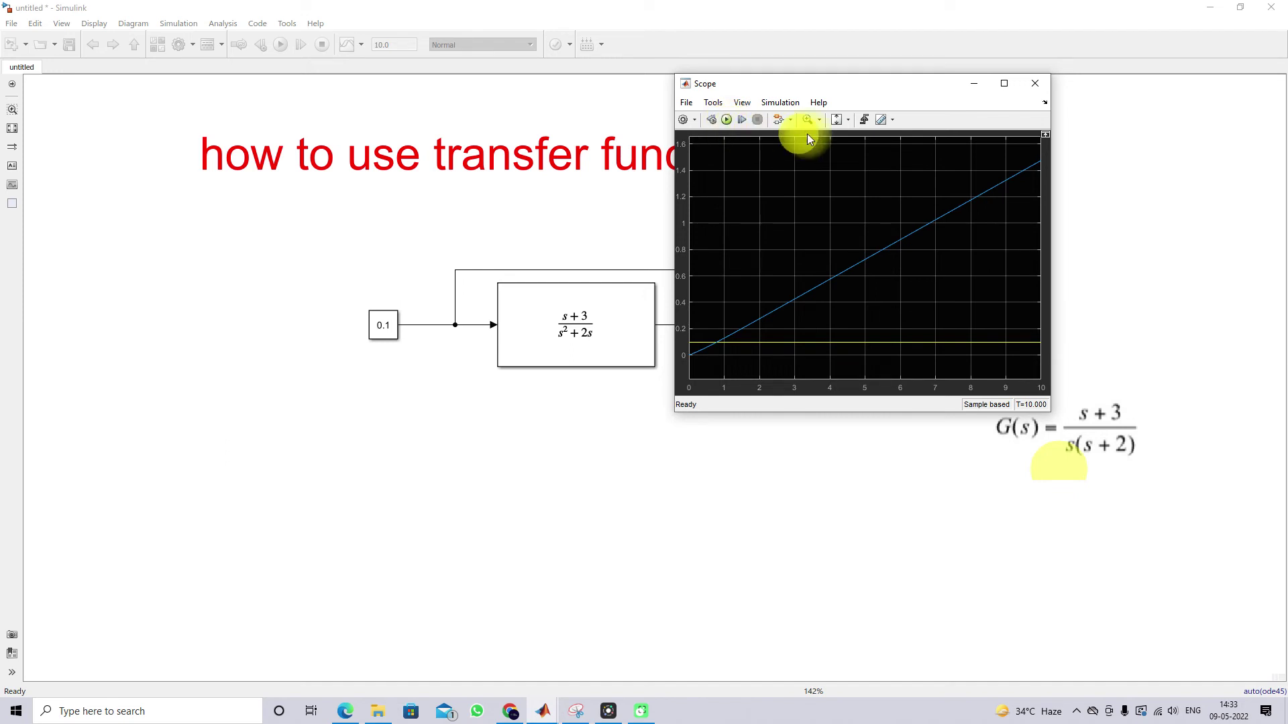
# Return to the model and place a duplicate of the Transfer Fcn block directly below the original.
pyautogui.click(756, 482)
pyautogui.click(1080, 423)
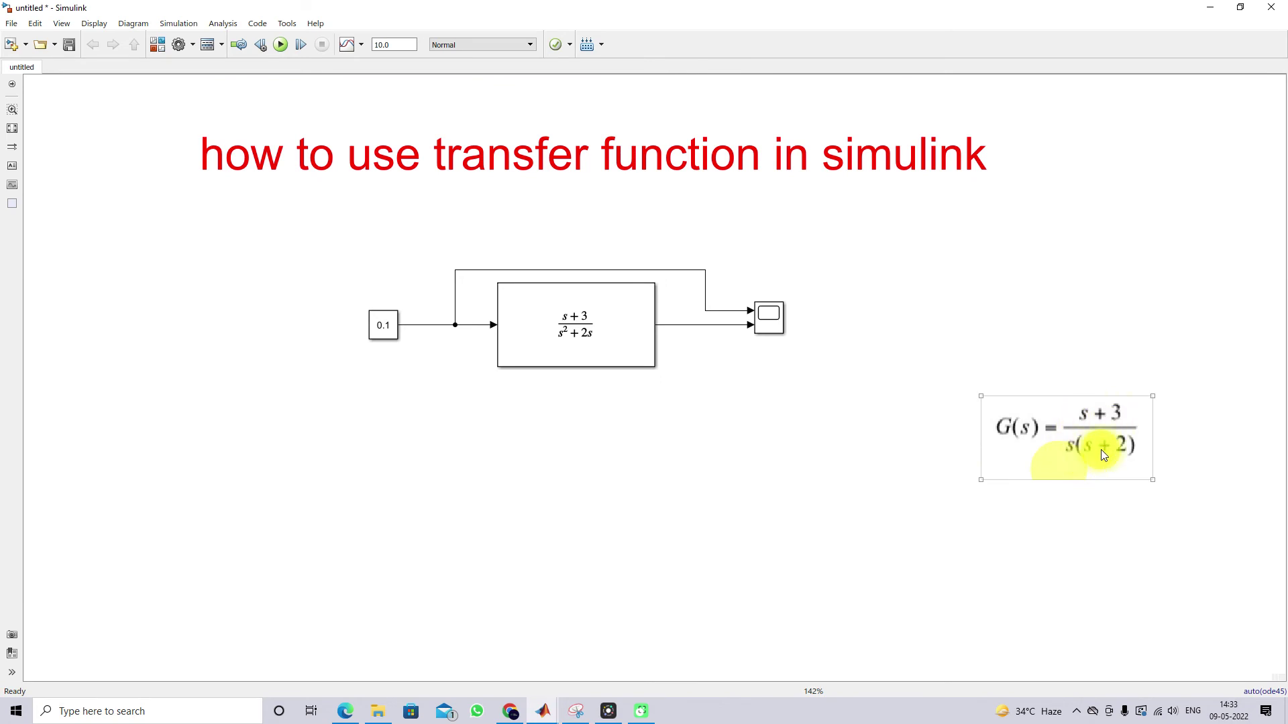
pyautogui.click(600, 439)
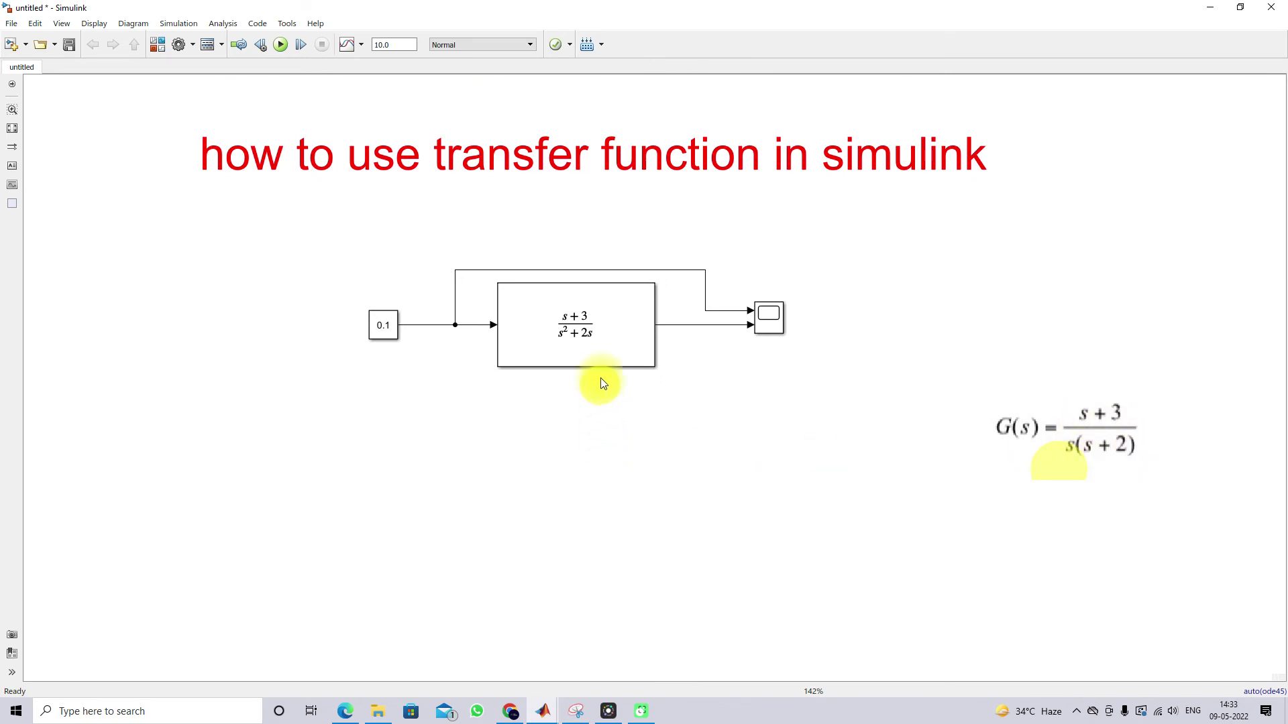
pyautogui.moveTo(605, 345); pyautogui.dragTo(598, 480)
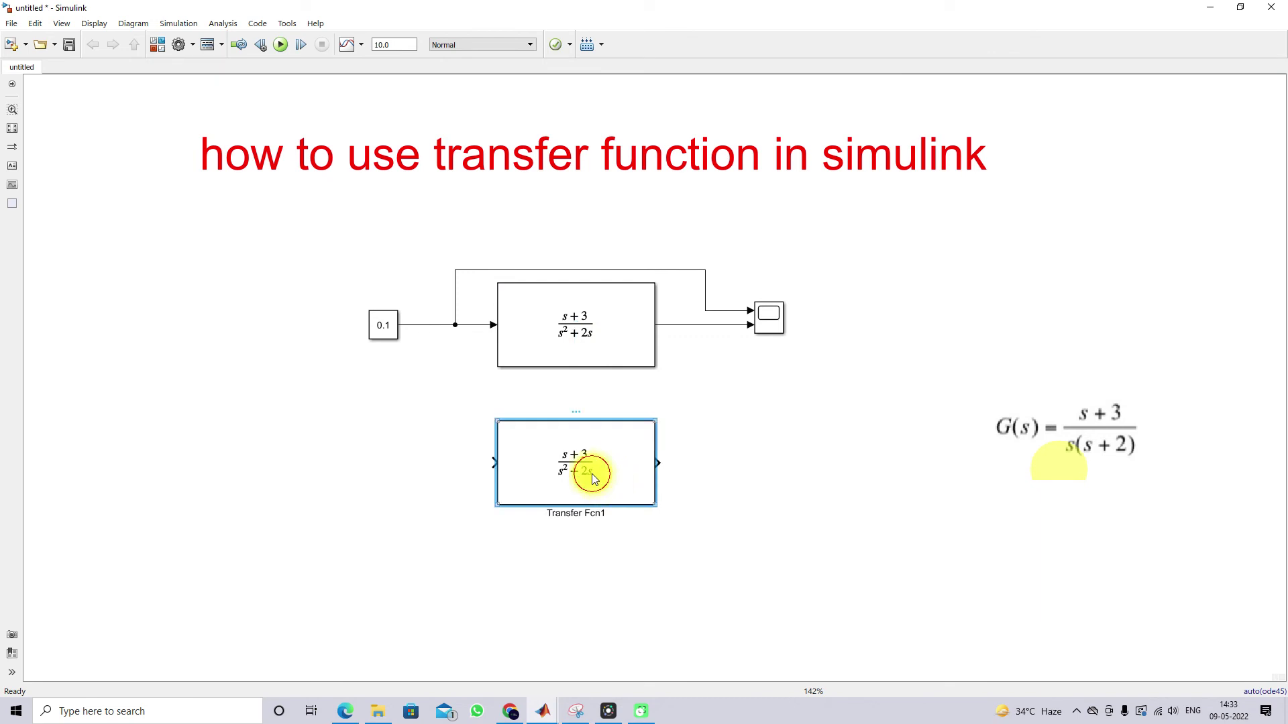
# Open the block parameters of the duplicated Transfer Fcn at its denominator coefficients.
pyautogui.doubleClick(593, 478)
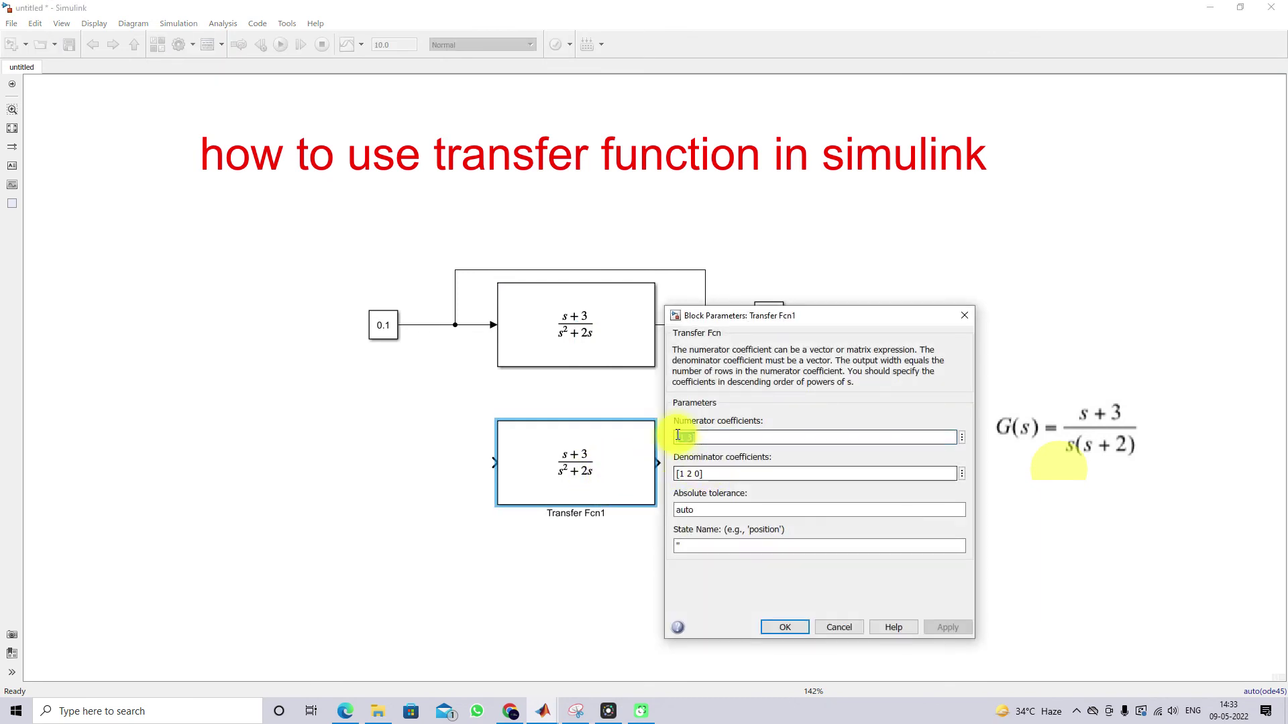
pyautogui.doubleClick(711, 473)
pyautogui.click(795, 472)
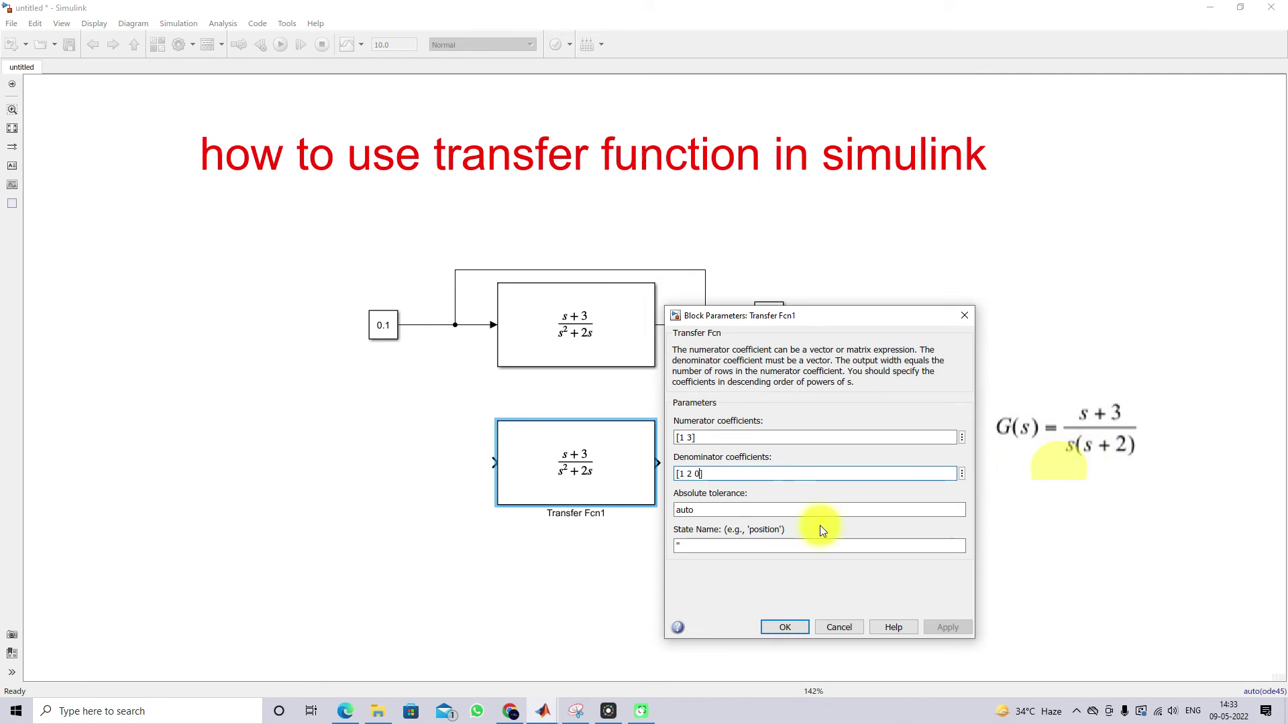